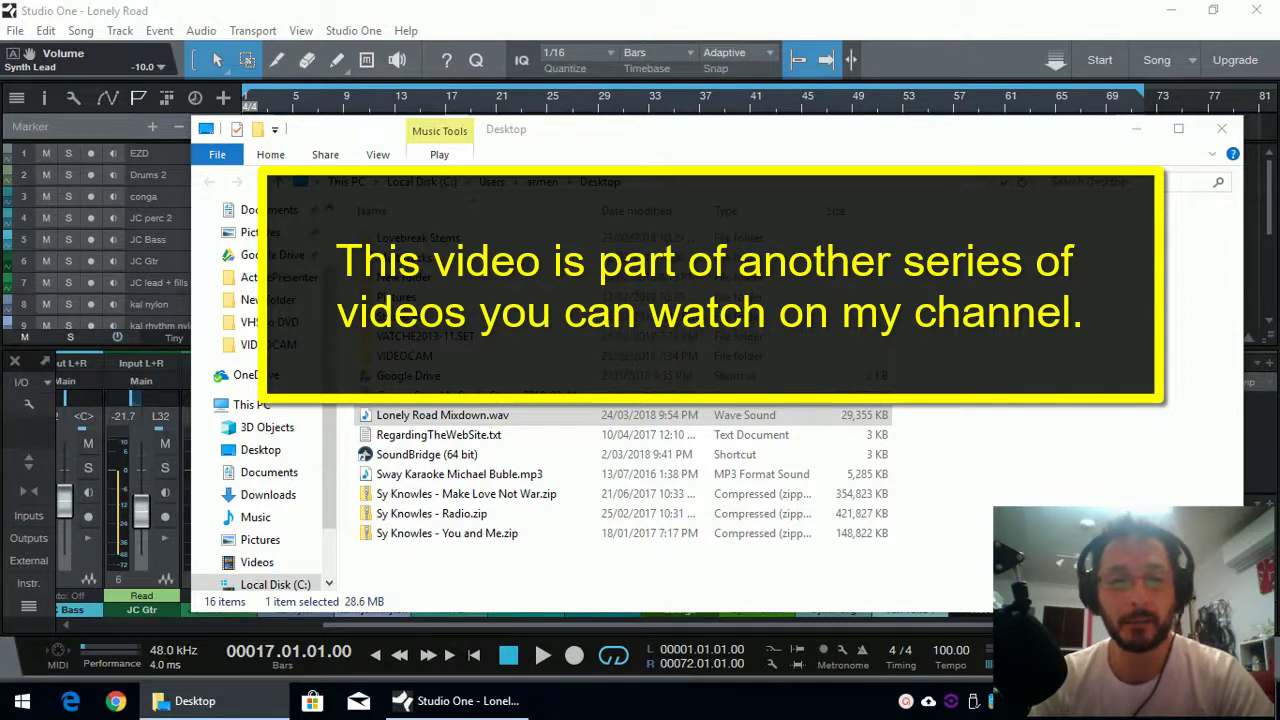
- Focus the Desktop folder window, then close Studio One with the Lonely Road song still open
left_click(366, 422)
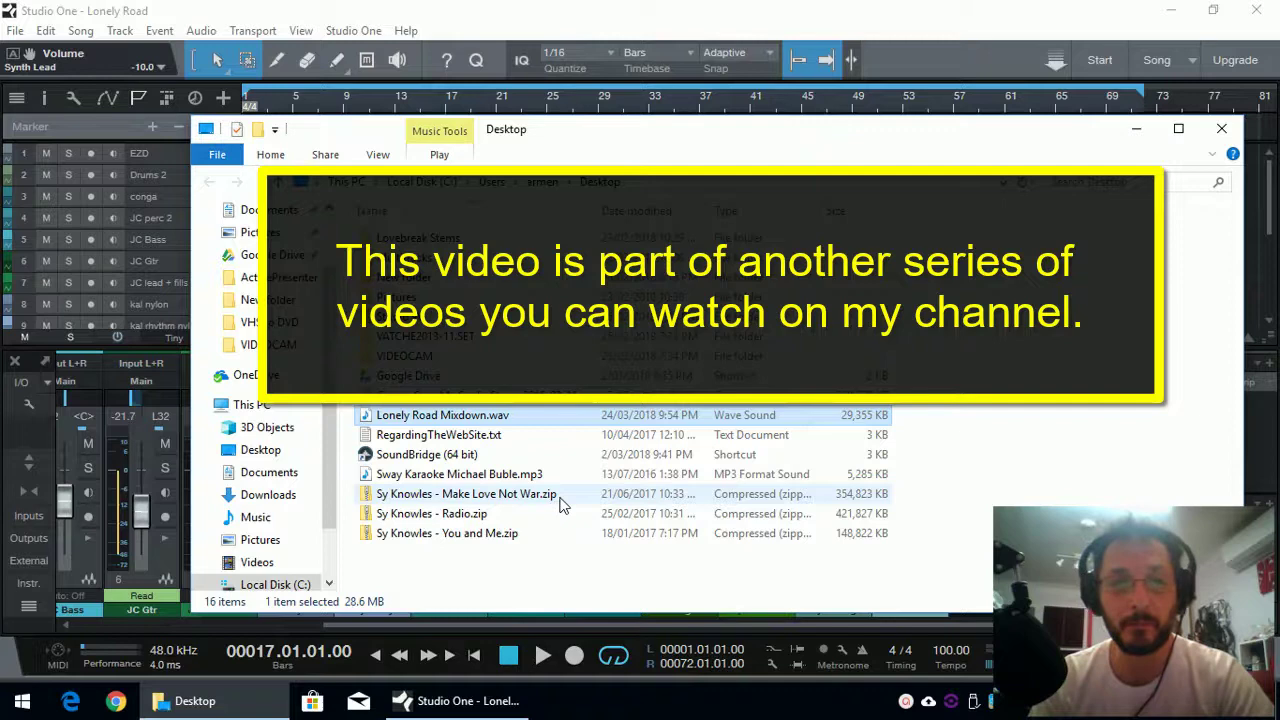
left_click(1257, 10)
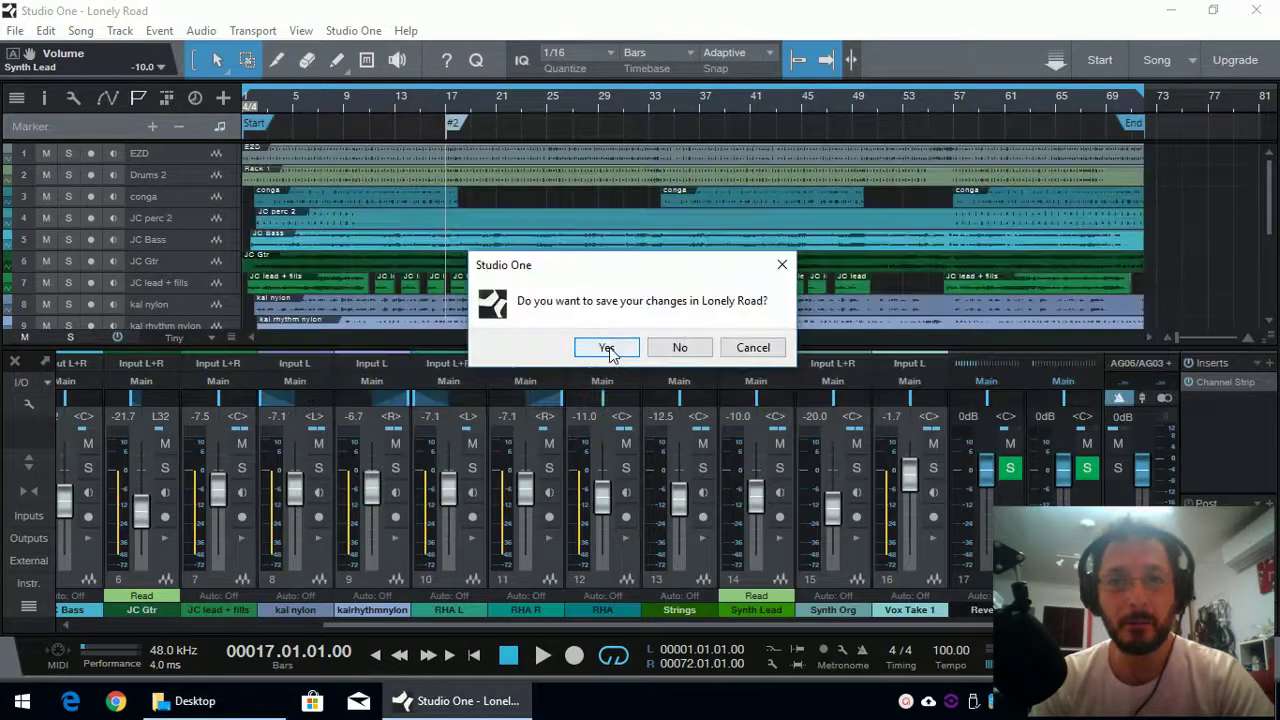
- Save the Lonely Road song, play Lonely Road Mixdown.wav in Windows Media Player, then close the player
left_click(609, 347)
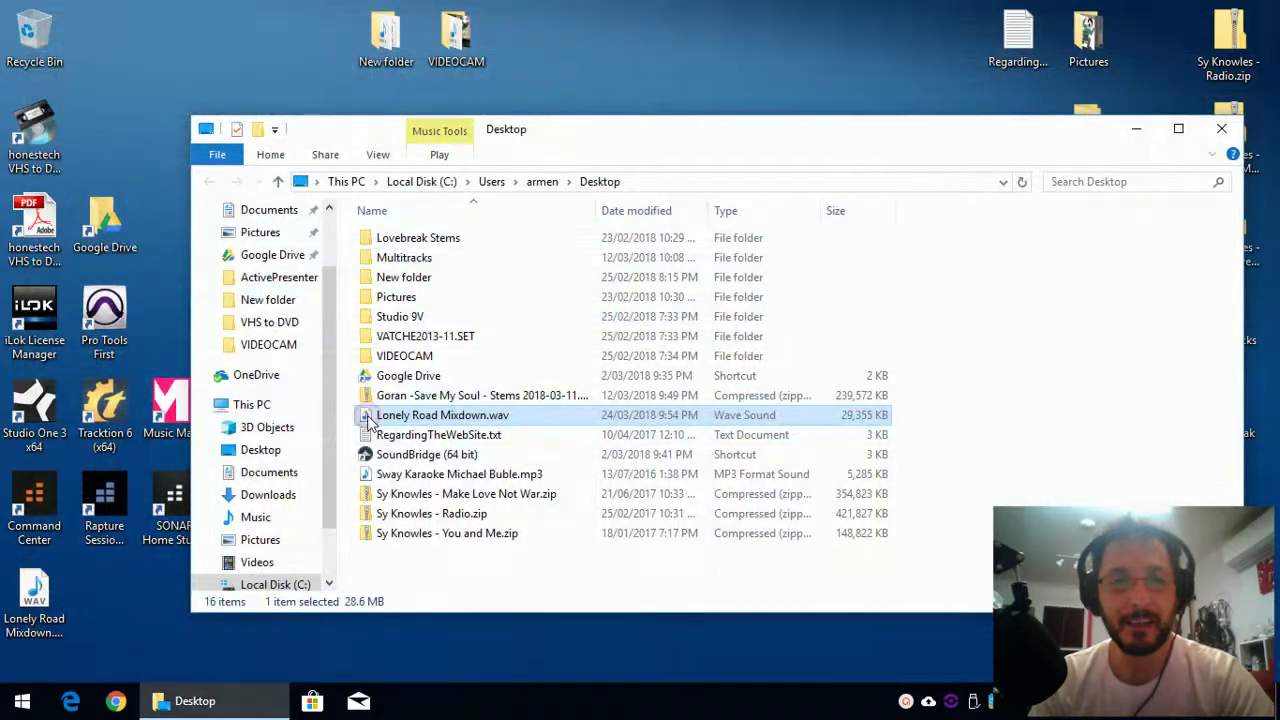
double_click(370, 418)
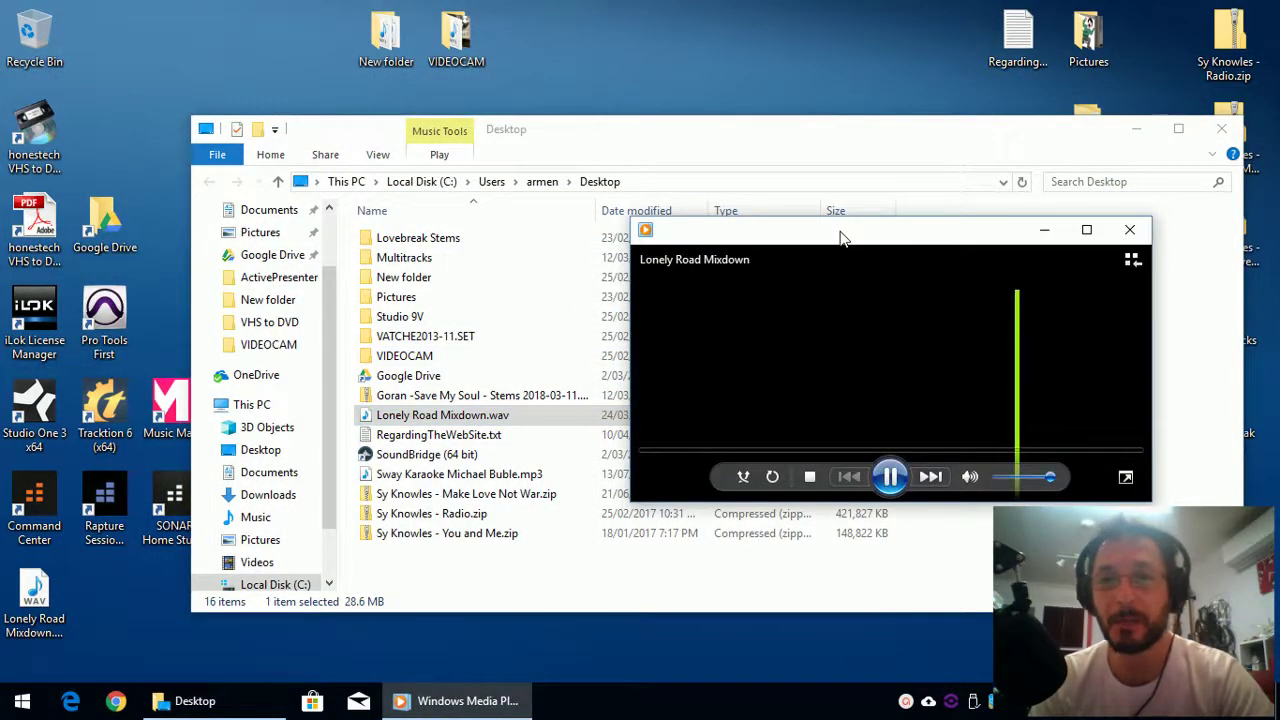
left_click_drag(841, 237, 543, 224)
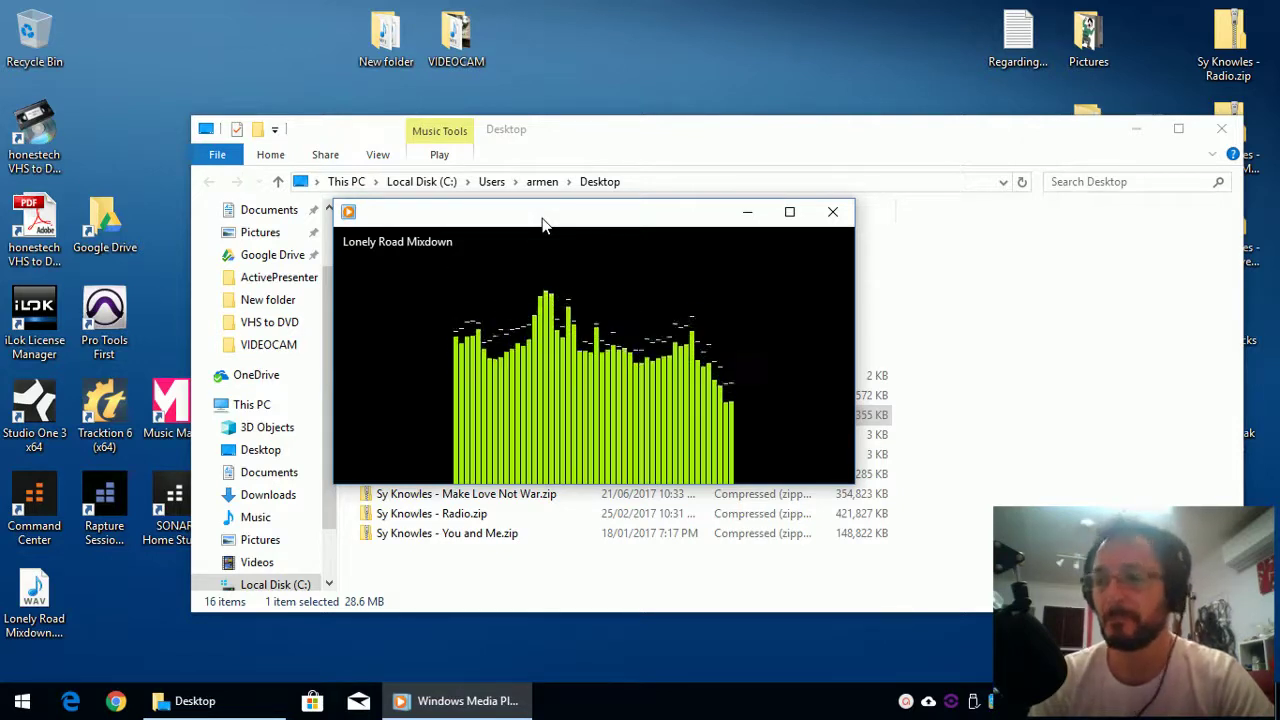
mouse_move(680, 410)
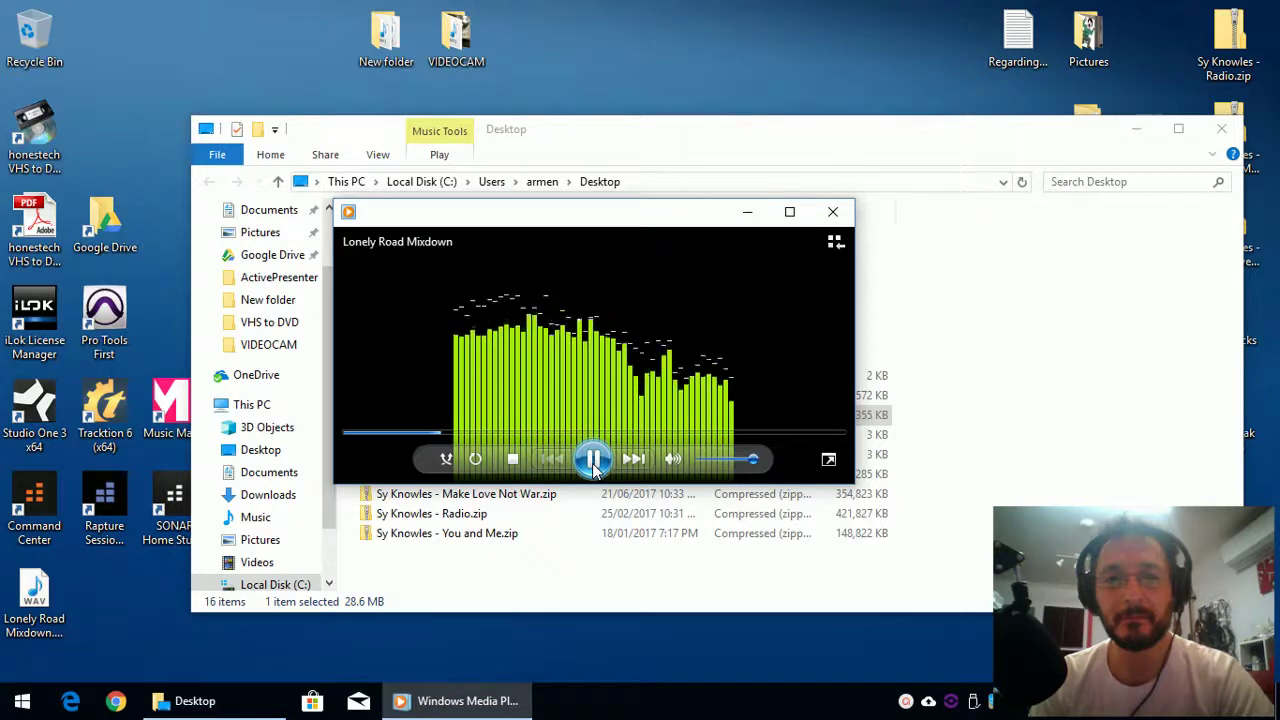
left_click(830, 218)
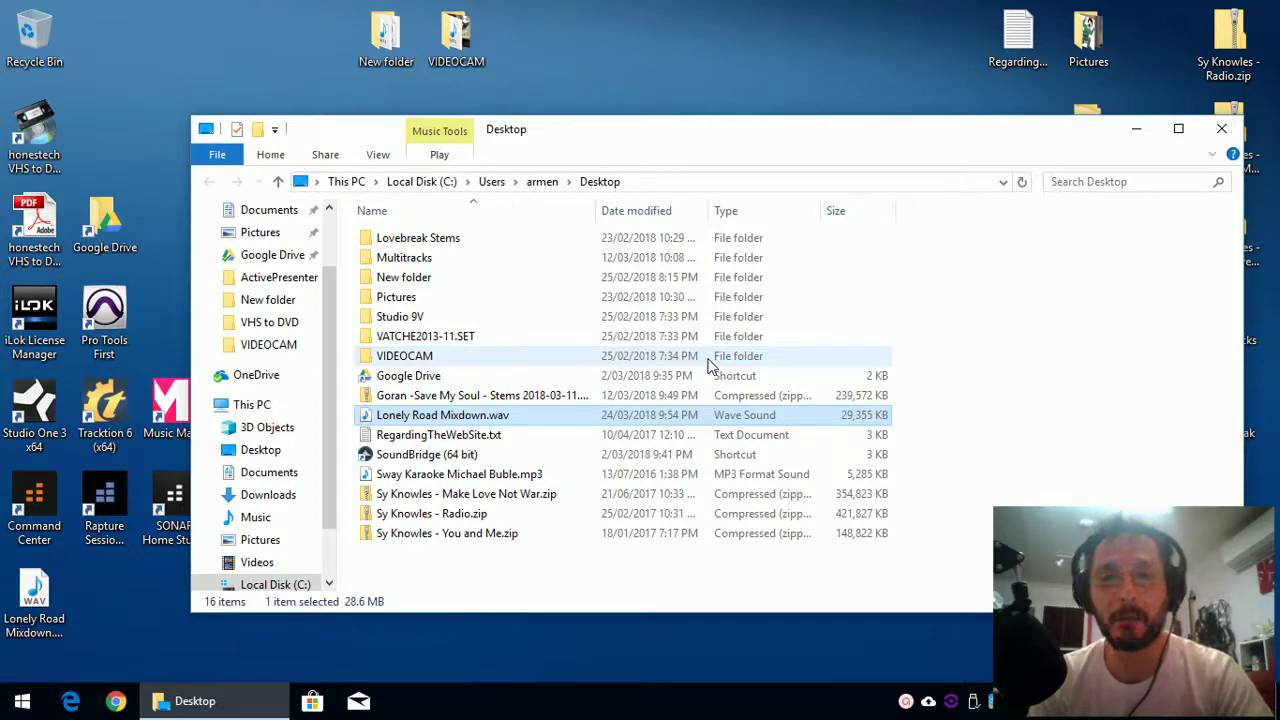
- Minimize the Desktop folder window and launch Audacity from its desktop shortcut
left_click(1136, 128)
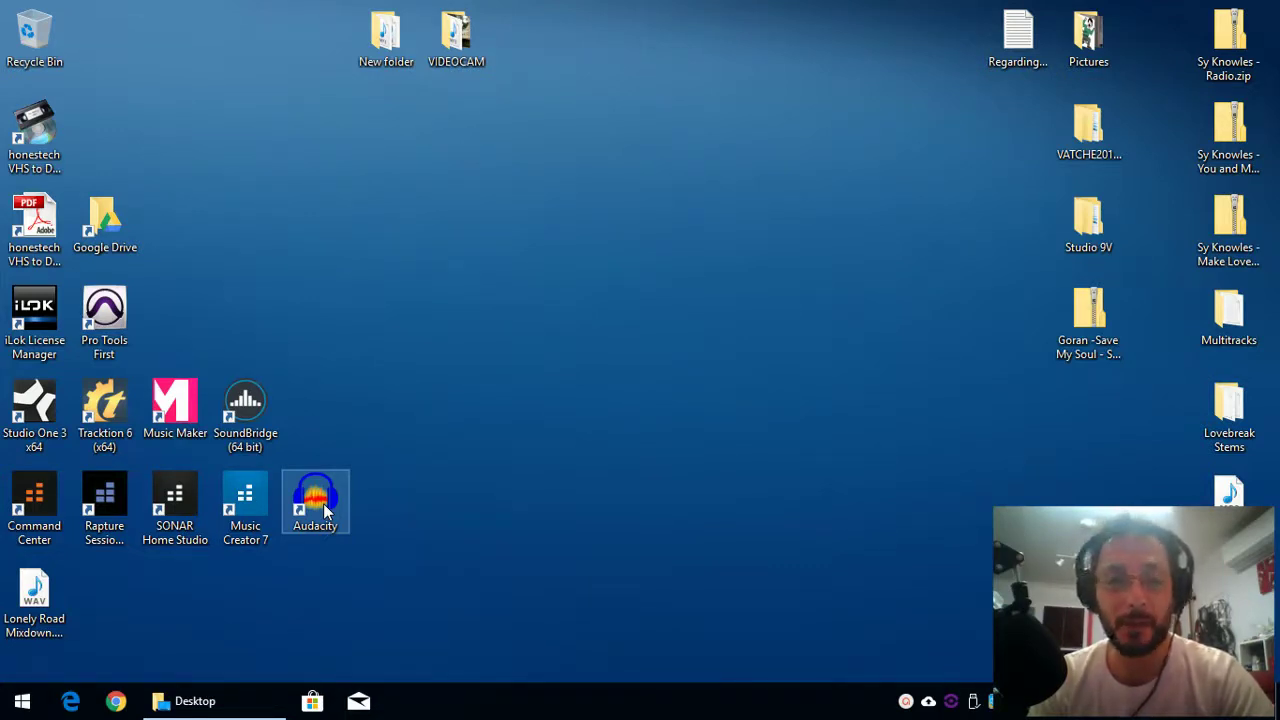
double_click(323, 503)
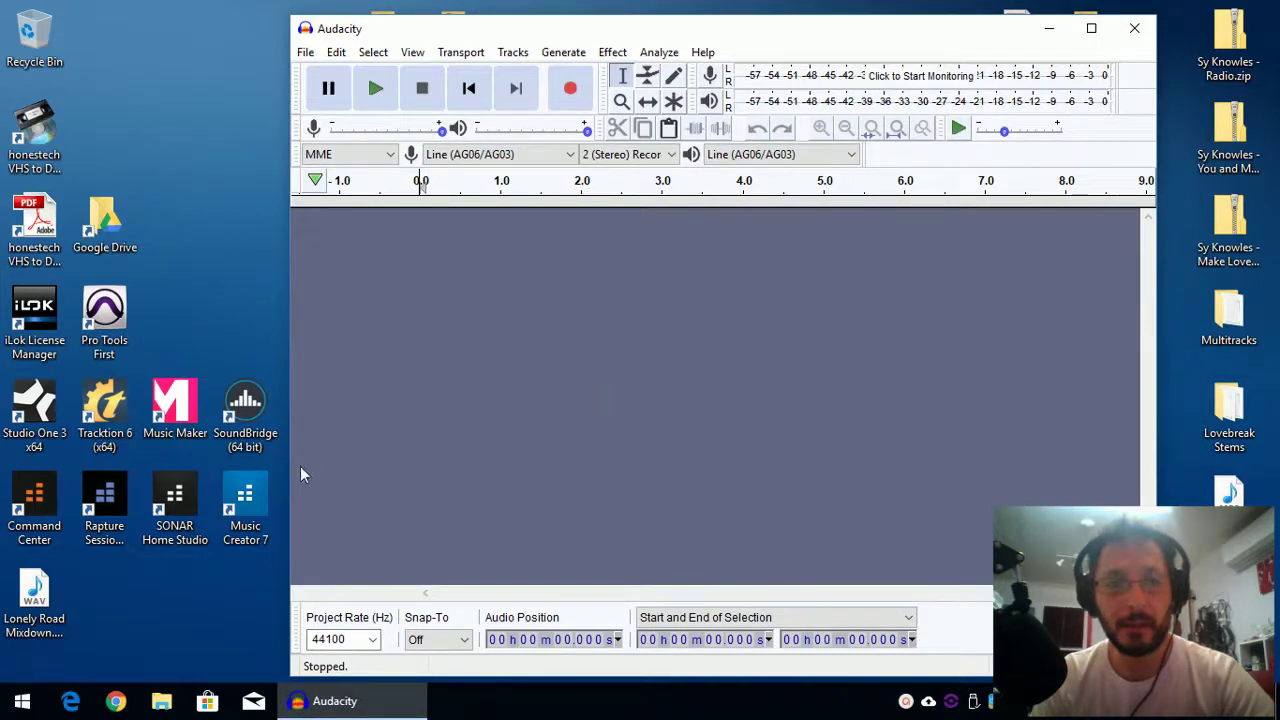
- Drag Lonely Road Mixdown.wav into Audacity as an imported copy and play its first few seconds
left_click_drag(28, 600, 712, 345)
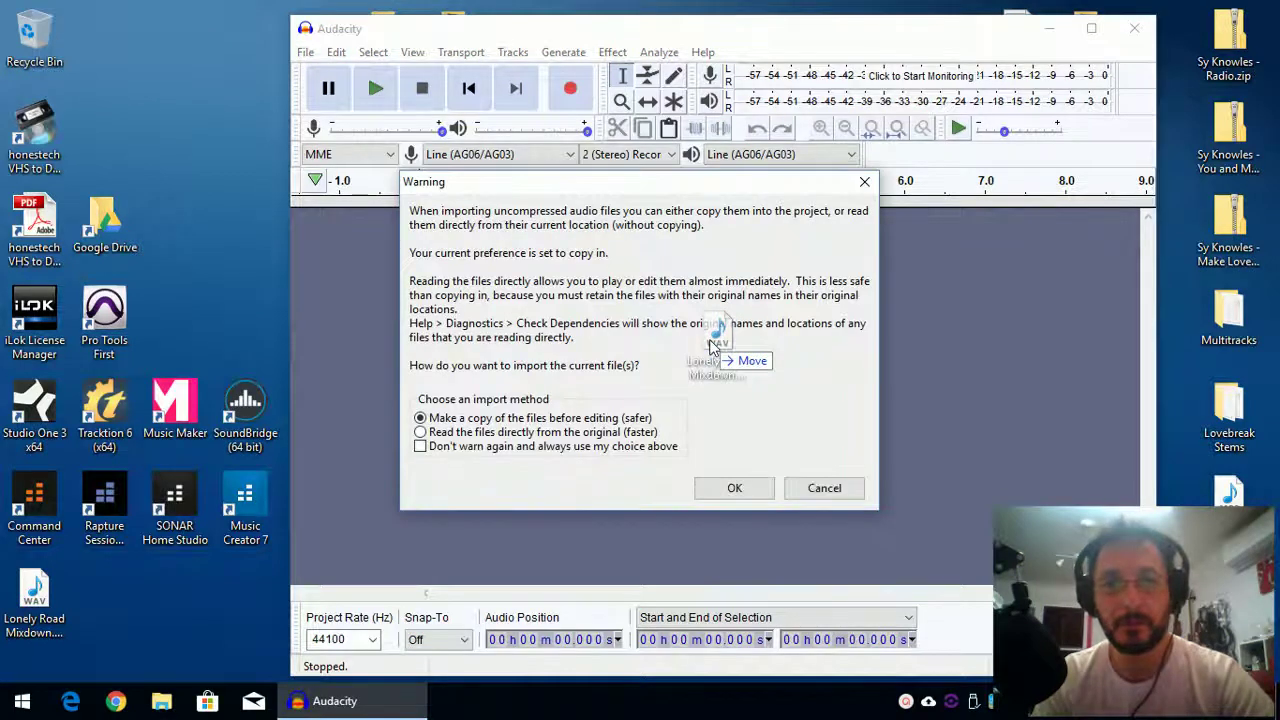
left_click(734, 489)
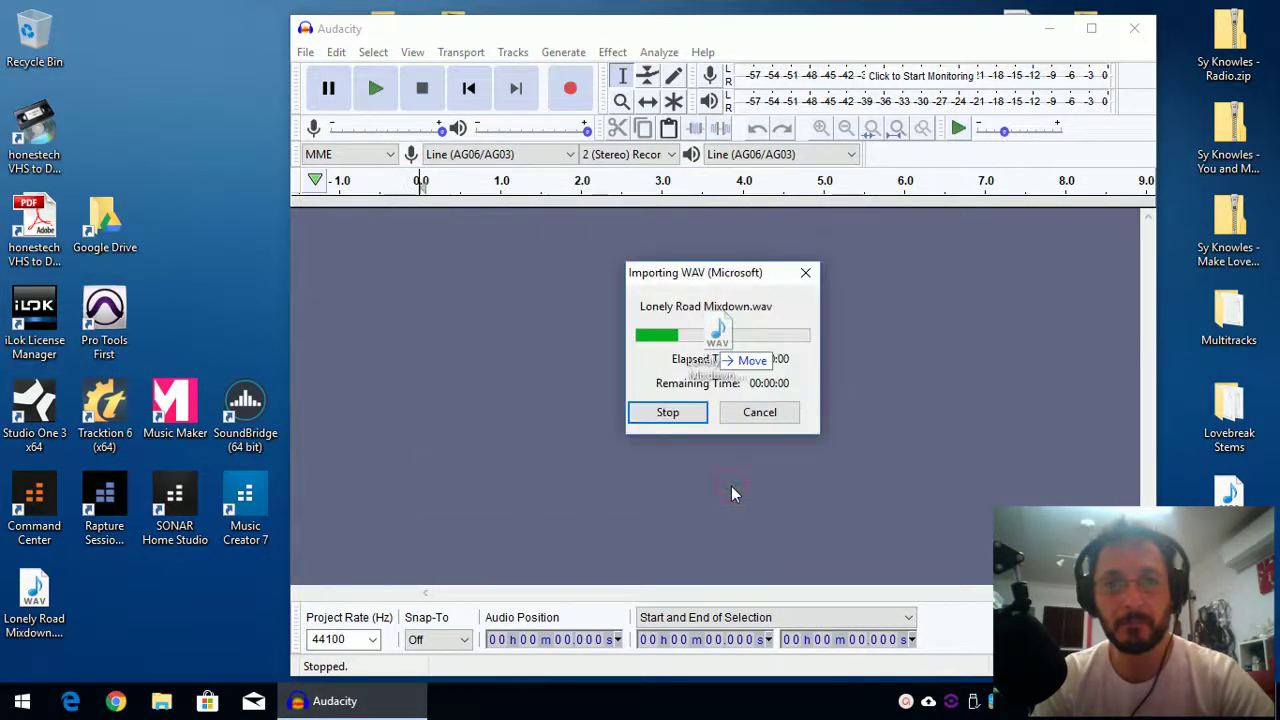
left_click(376, 90)
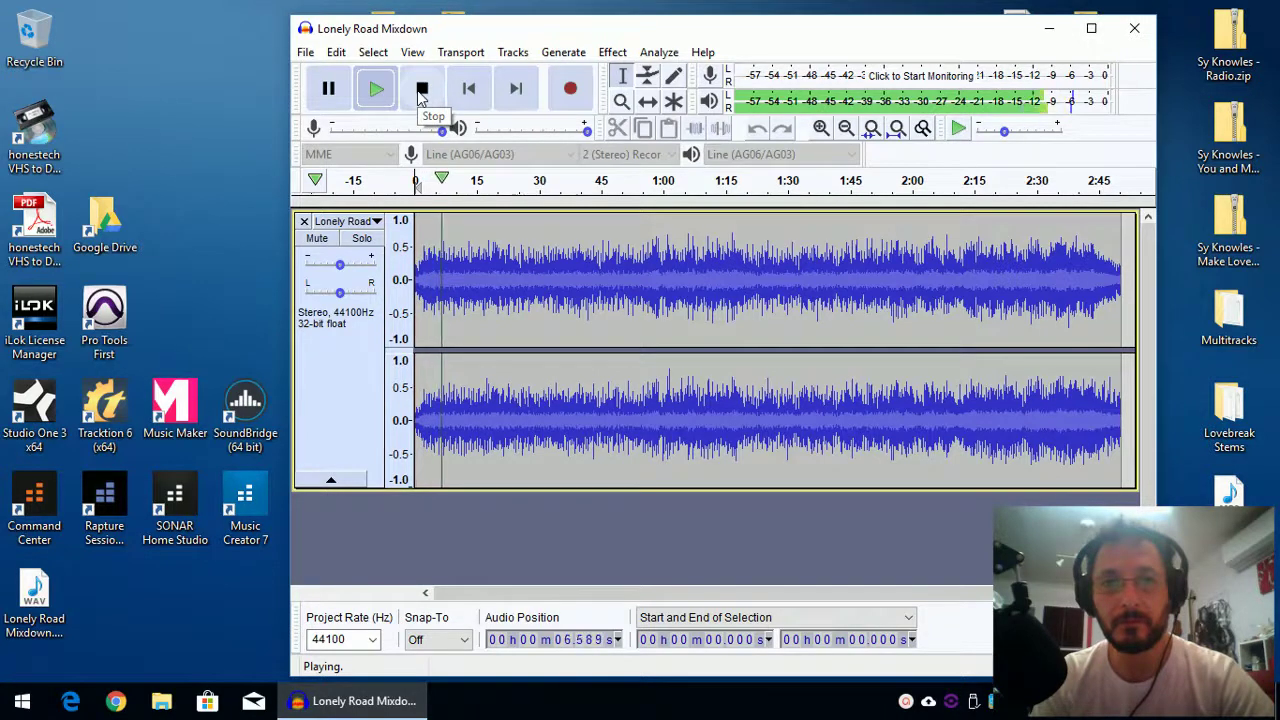
left_click(421, 90)
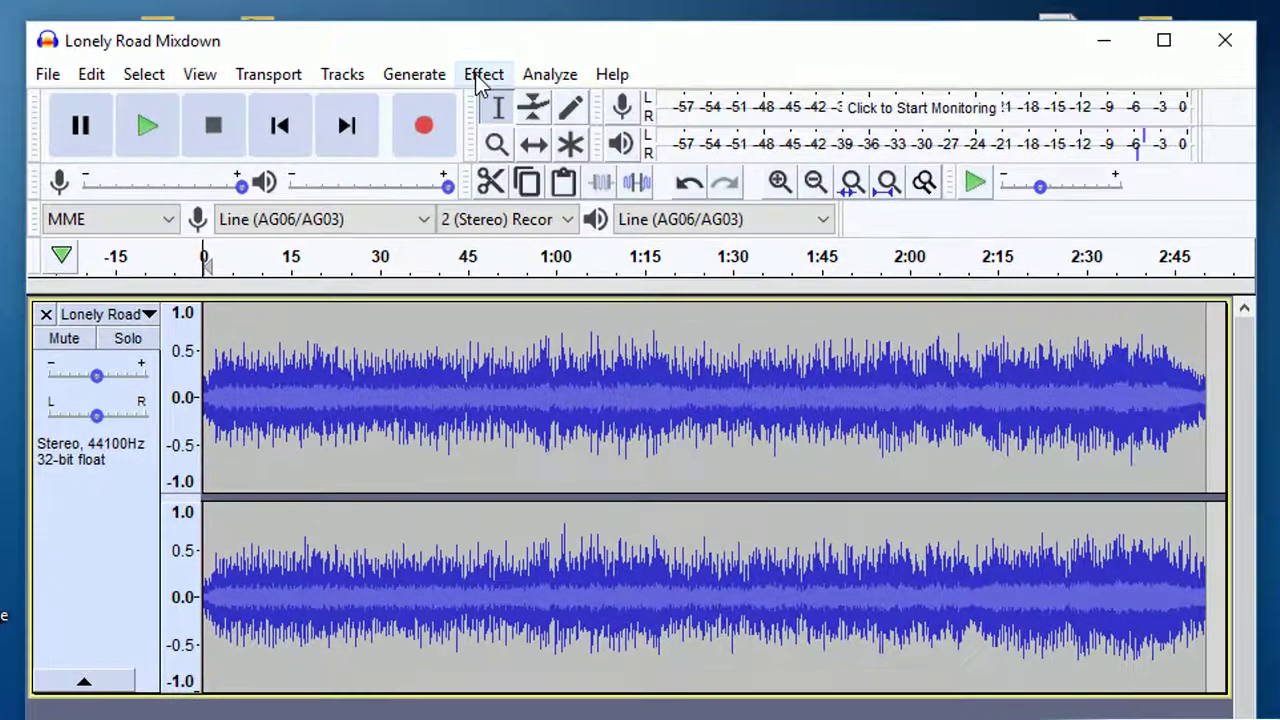
- Select all of the Lonely Road audio with Ctrl+A and open the Limiter effect
left_click(612, 52)
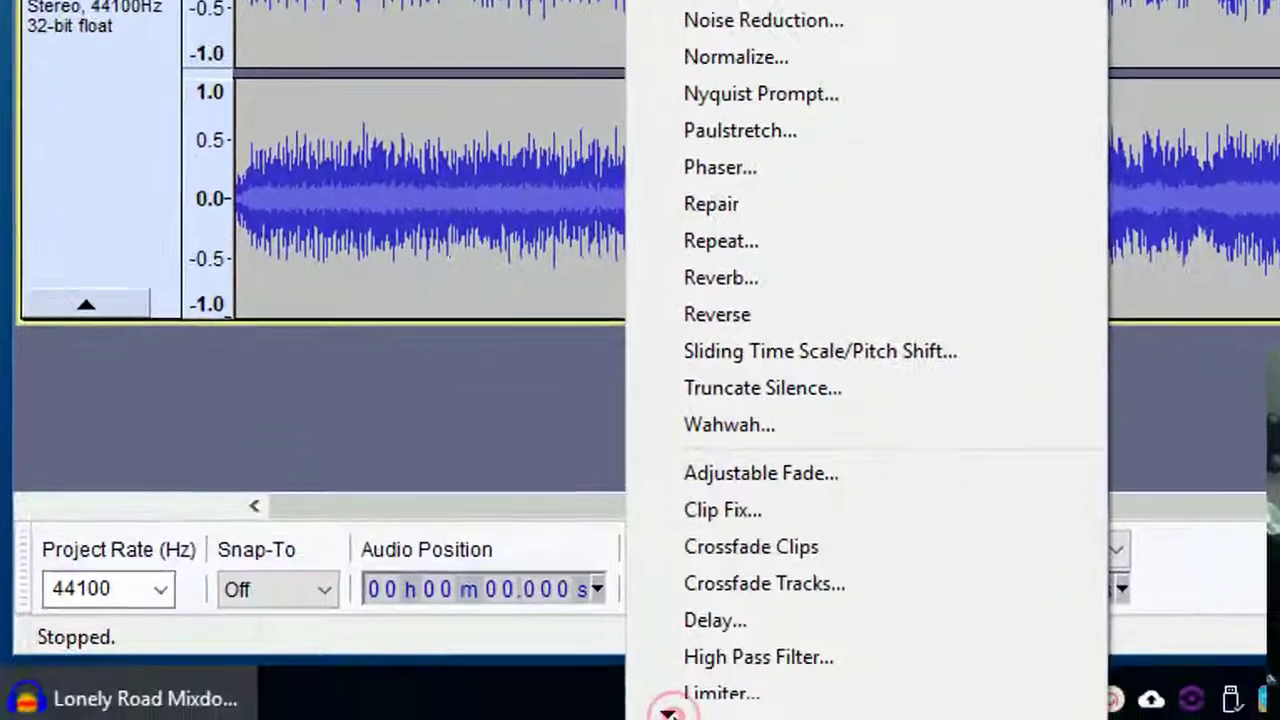
mouse_move(674, 697)
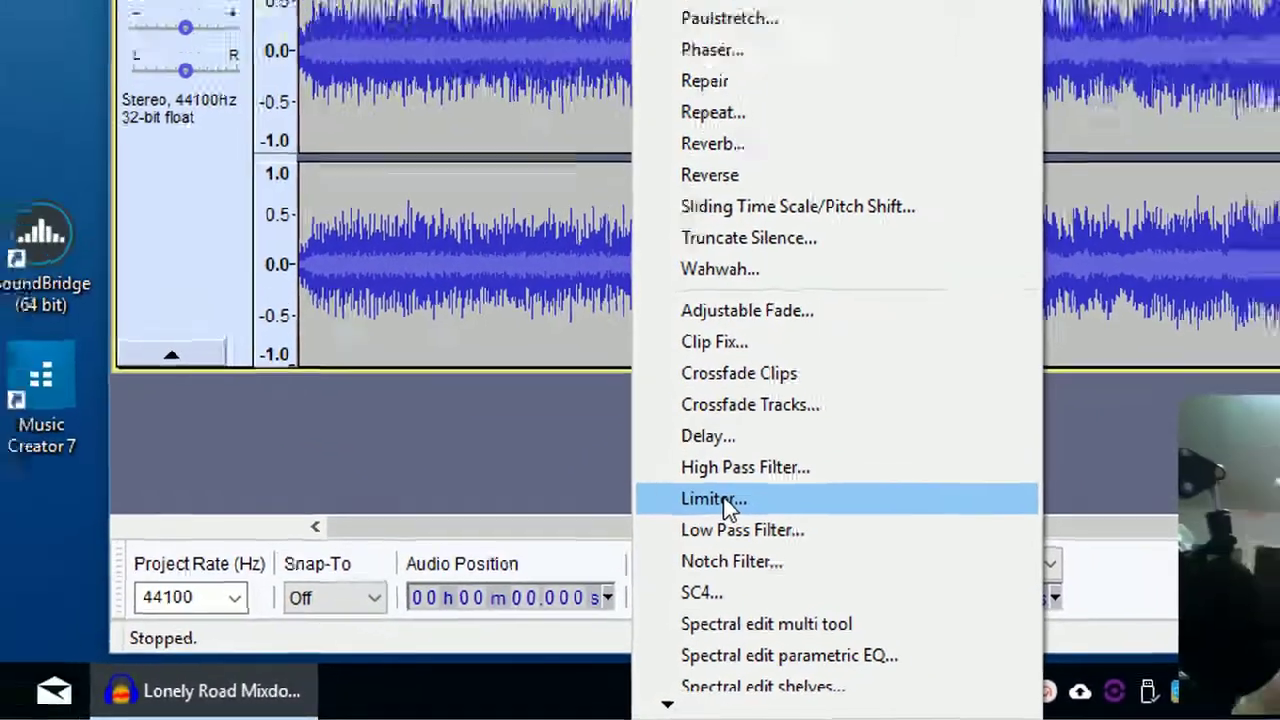
left_click(745, 460)
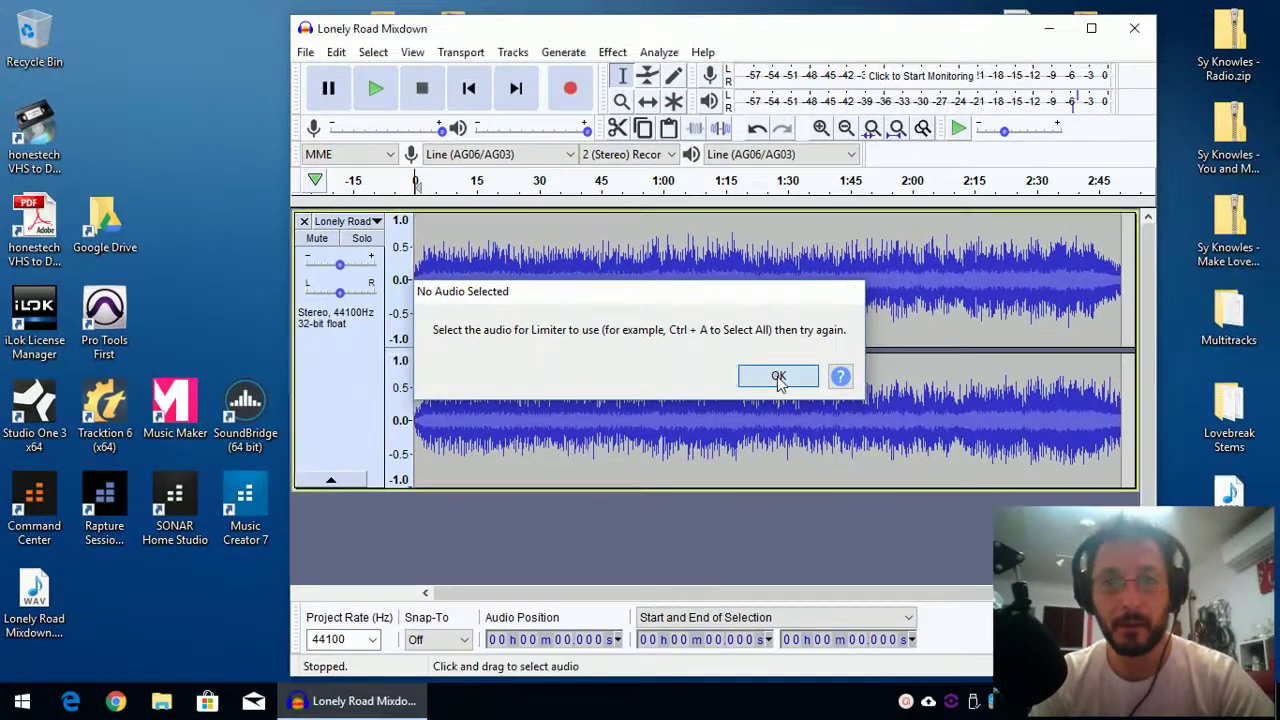
left_click(770, 376)
key("ctrl+a")
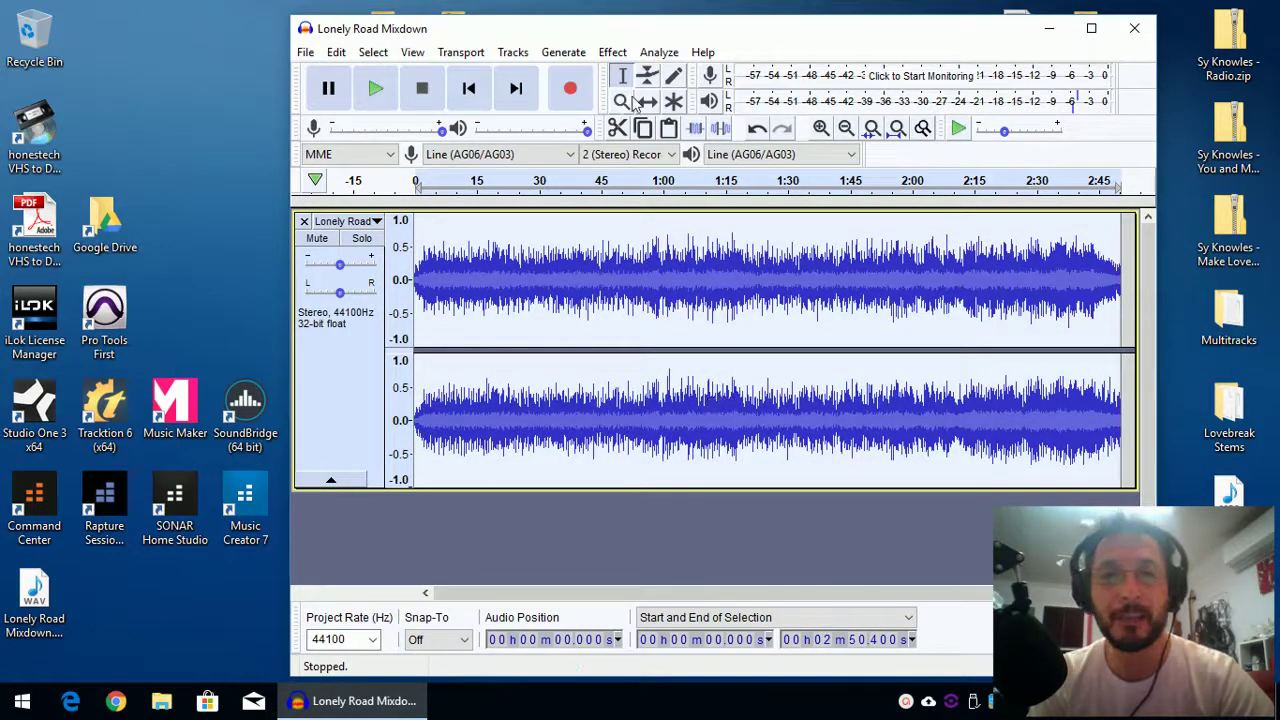
left_click(612, 54)
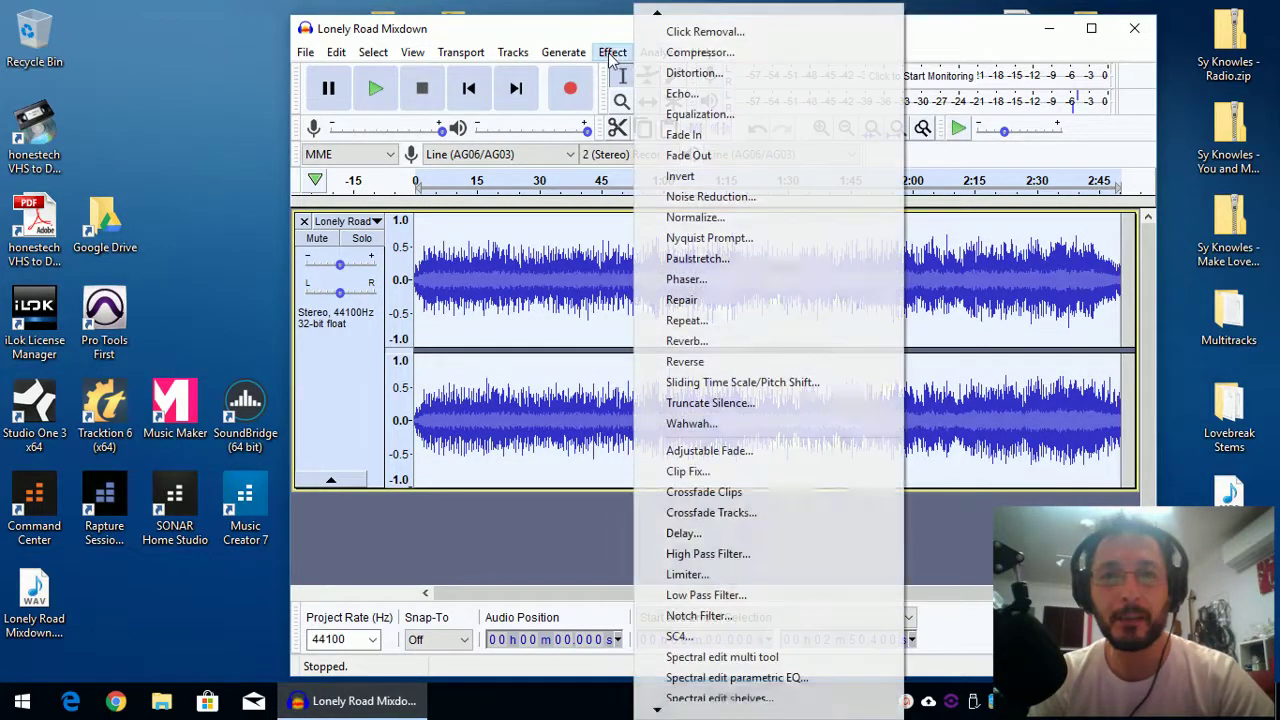
left_click(707, 577)
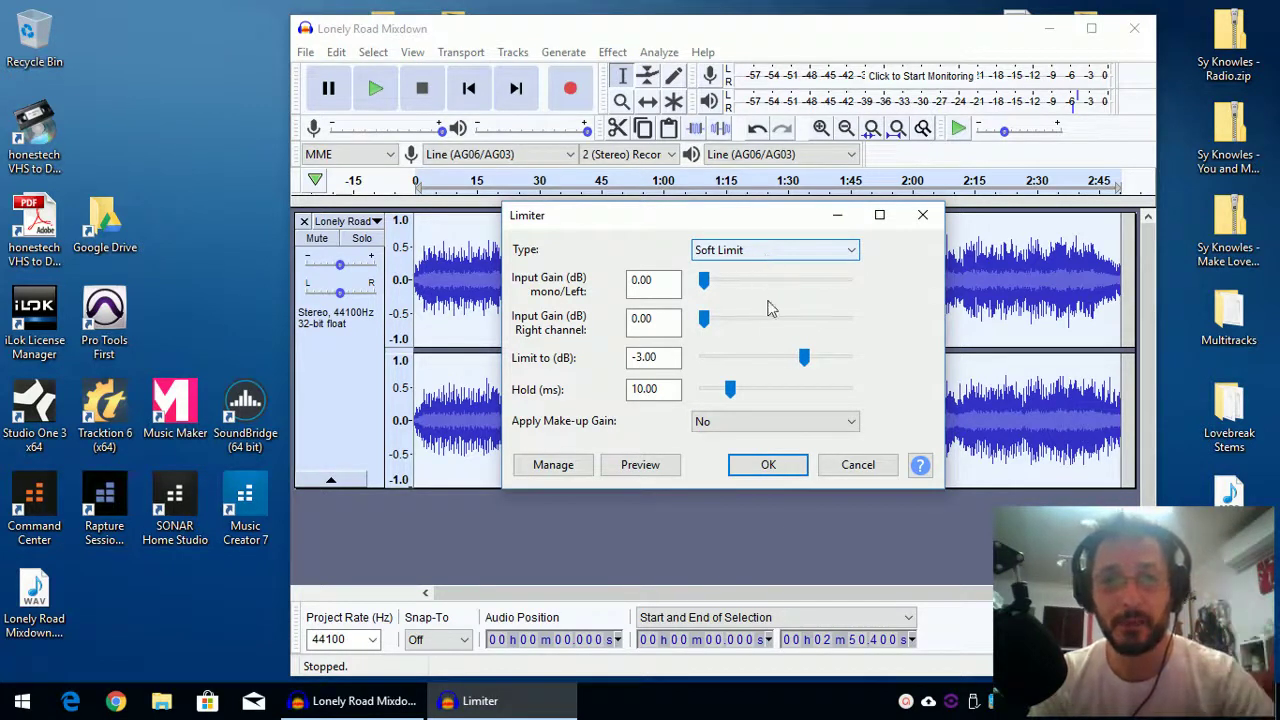
- Set the Limiter's limit to -0.80 dB with make-up gain Yes, and preview the result
left_click_drag(804, 360, 810, 365)
key("Right")
key("Right")
key("Right")
key("Right")
key("Right")
key("Right")
key("Right")
key("Right")
key("Right")
key("Right")
key("Right")
key("Right")
key("Right")
key("Right")
key("Right")
key("Right")
key("Right")
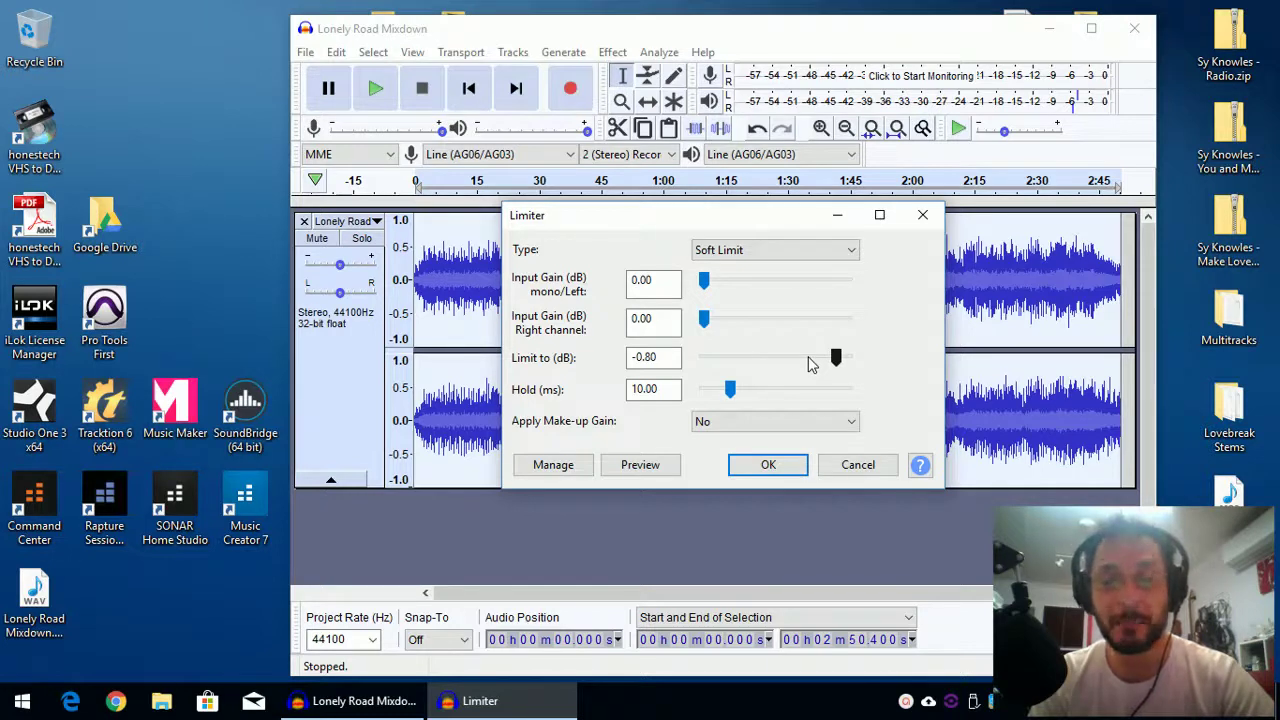
left_click(757, 420)
left_click(720, 450)
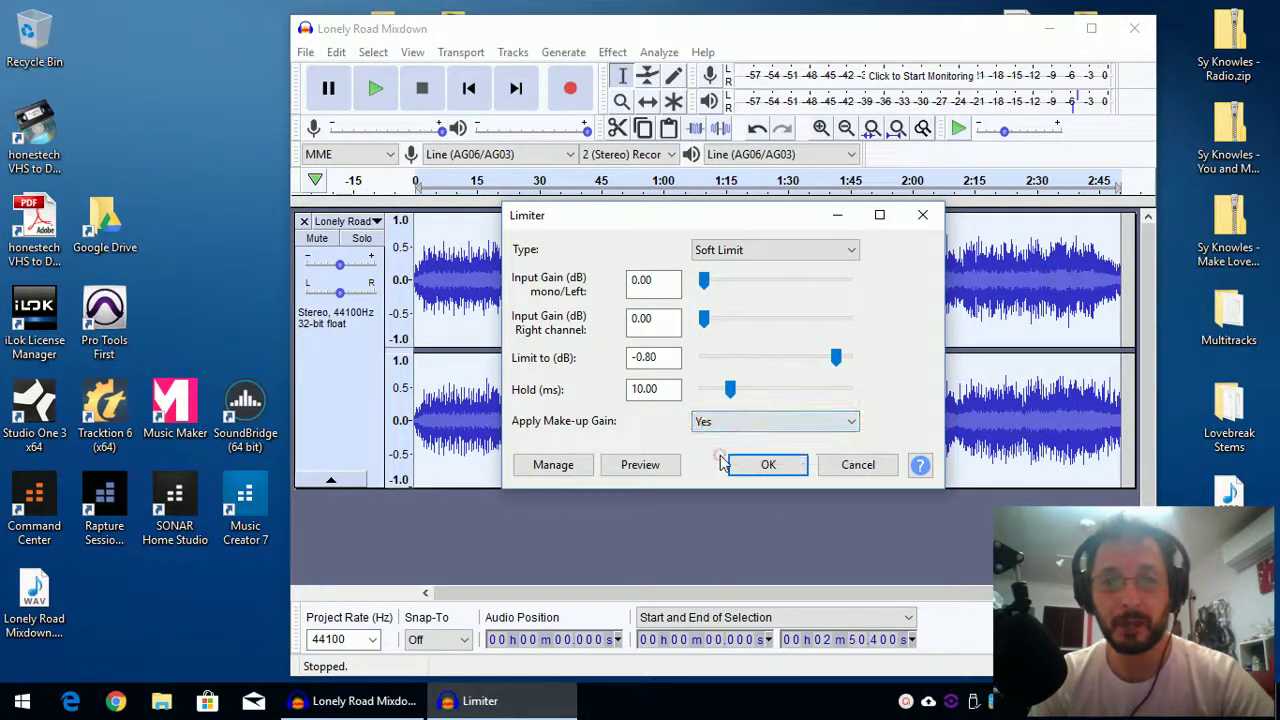
left_click(655, 467)
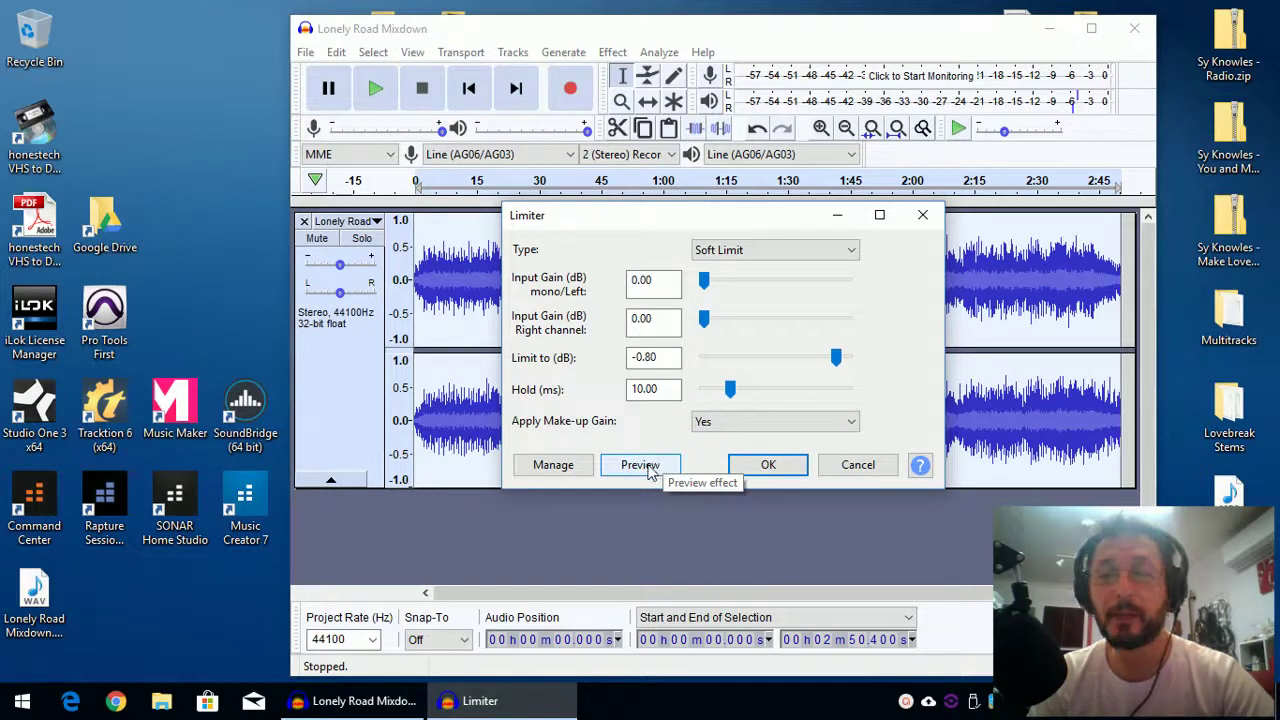
left_click(640, 465)
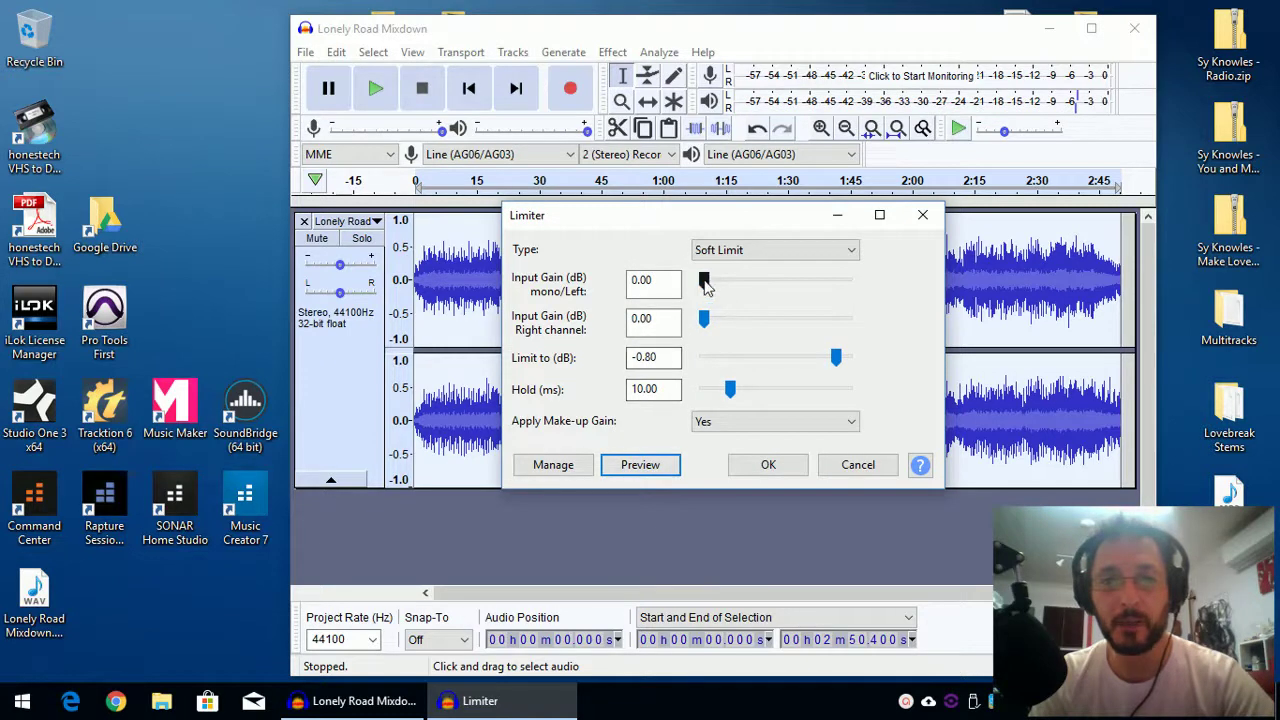
- Push the Limiter's input gain to 6.00 dB on both channels and preview the louder audio
scroll(705, 285, "down", 3)
scroll(703, 325, "down", 3)
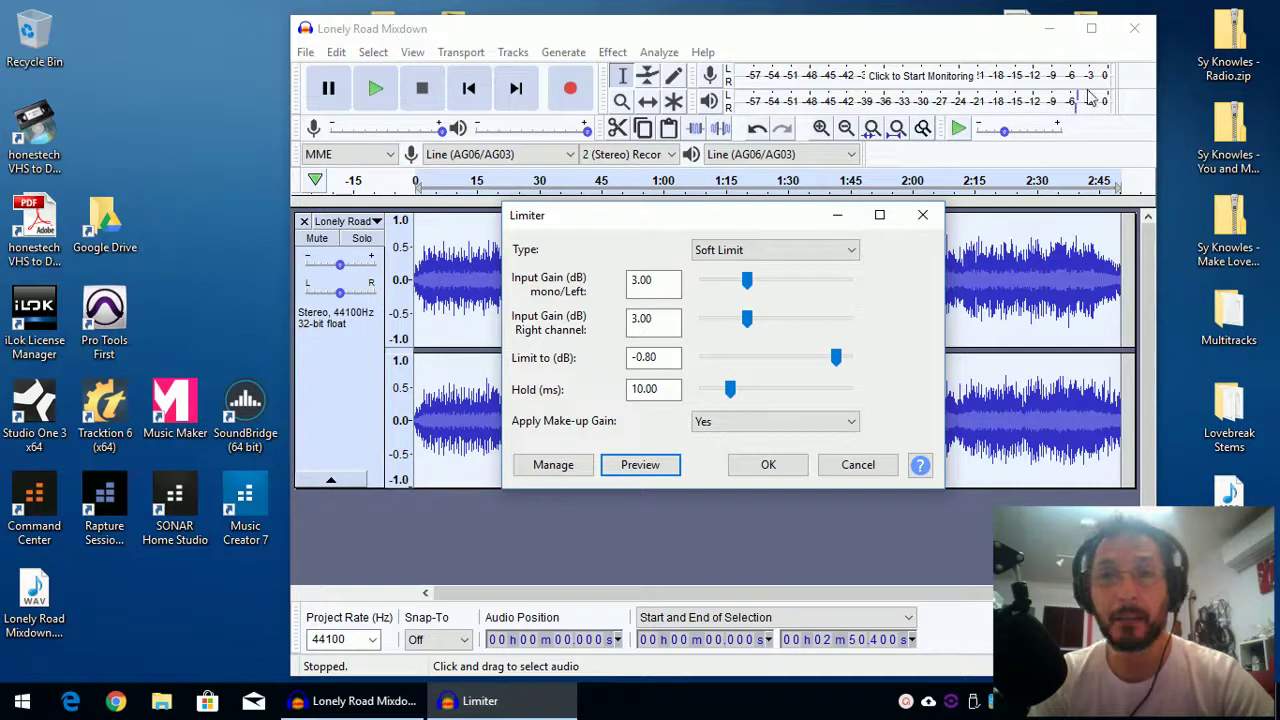
left_click(638, 465)
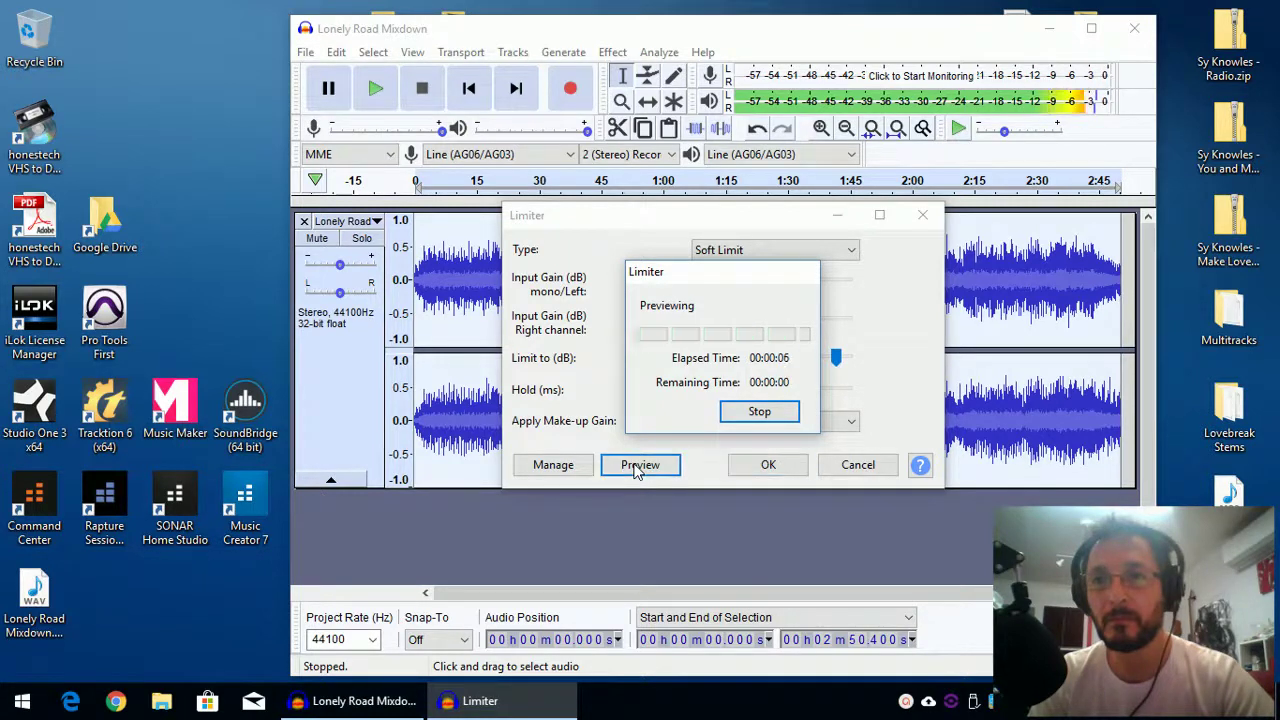
left_click_drag(746, 281, 748, 287)
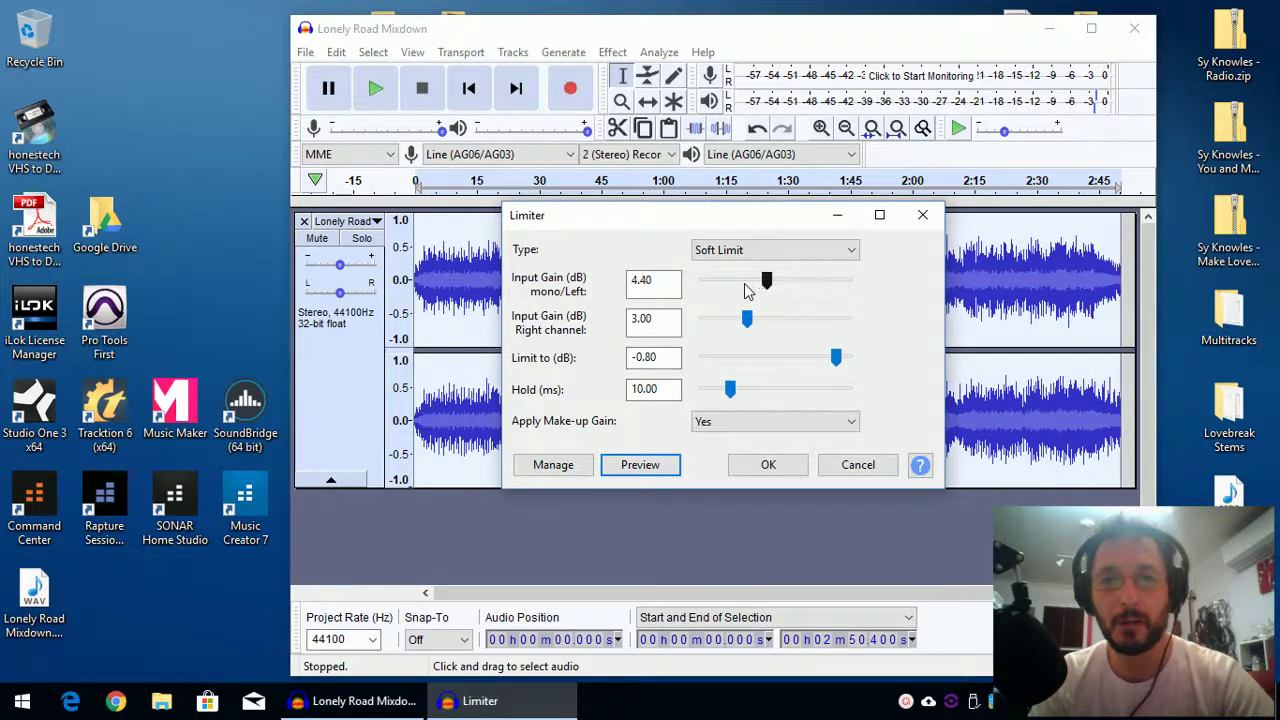
left_click_drag(744, 289, 756, 326)
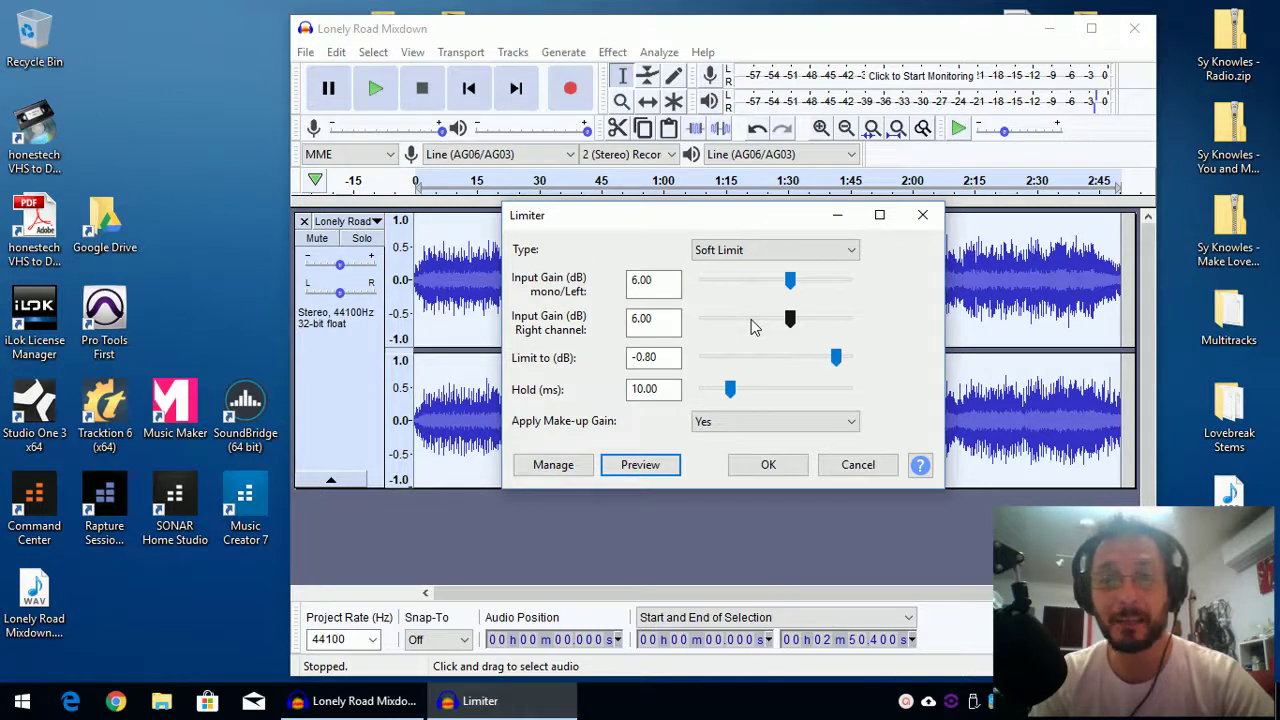
left_click(641, 467)
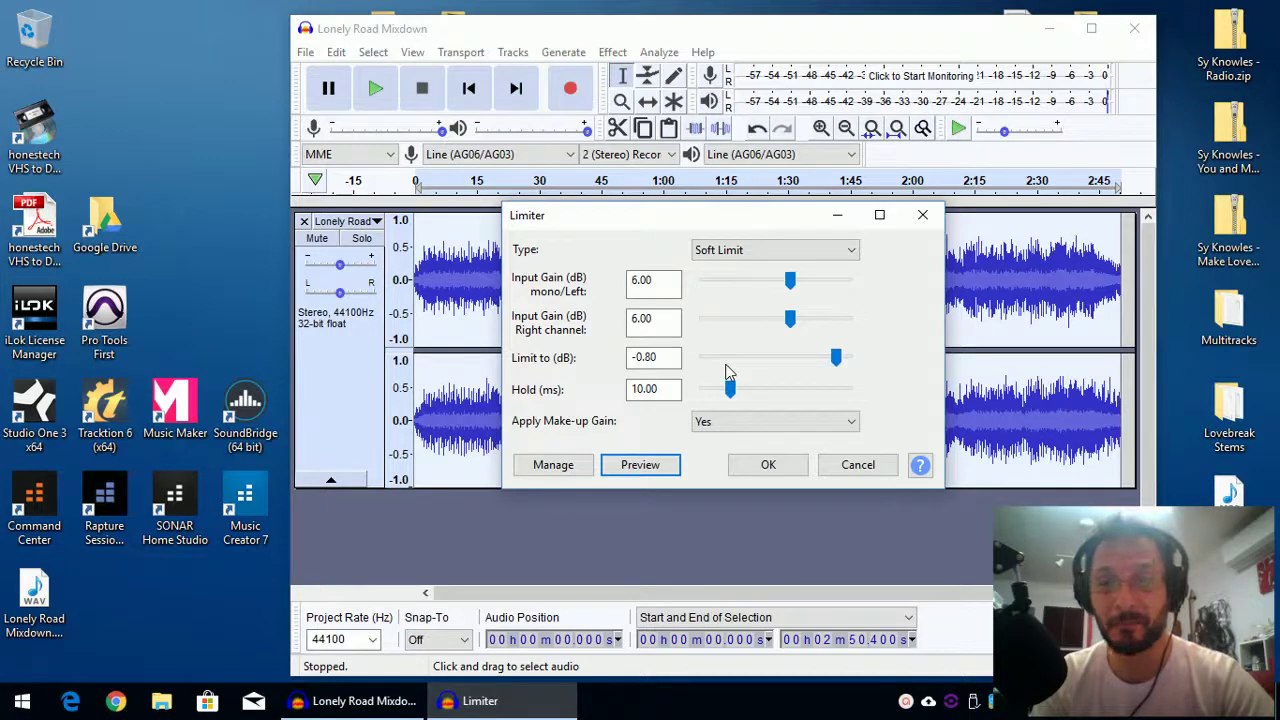
- Apply the Limiter to the mixdown and listen back from 46.660 s before stopping
left_click(768, 465)
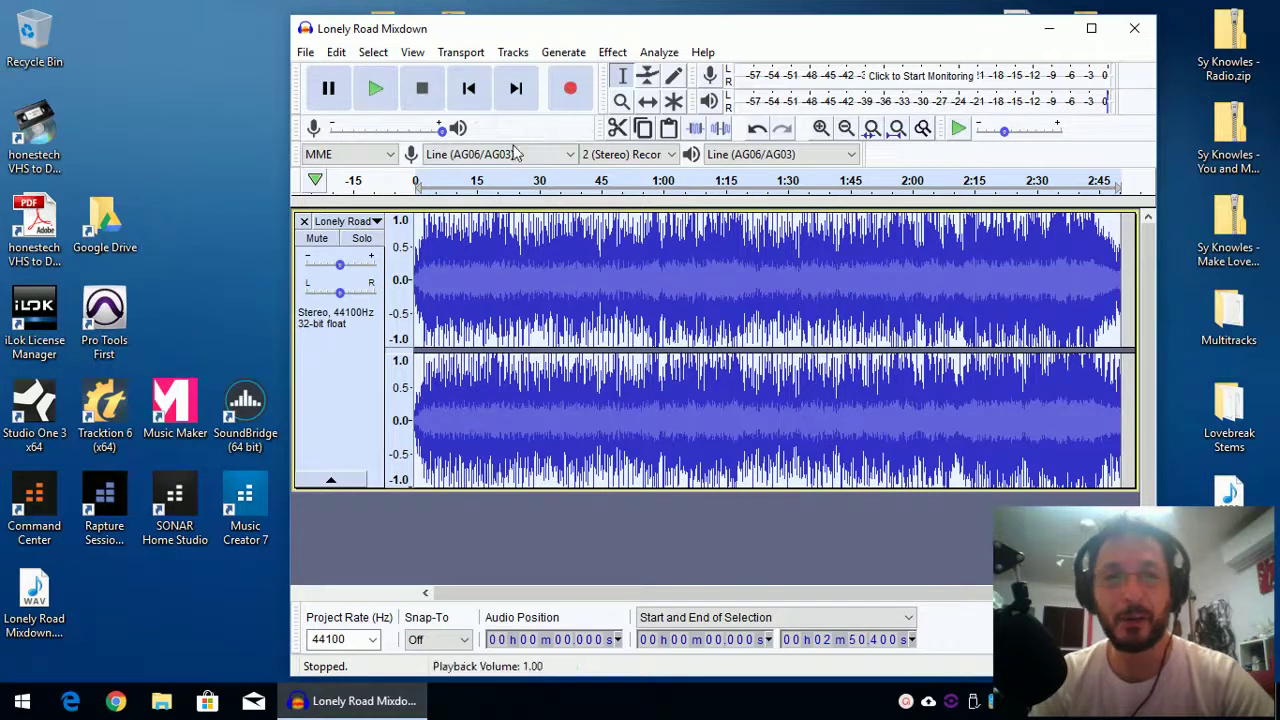
left_click(617, 203)
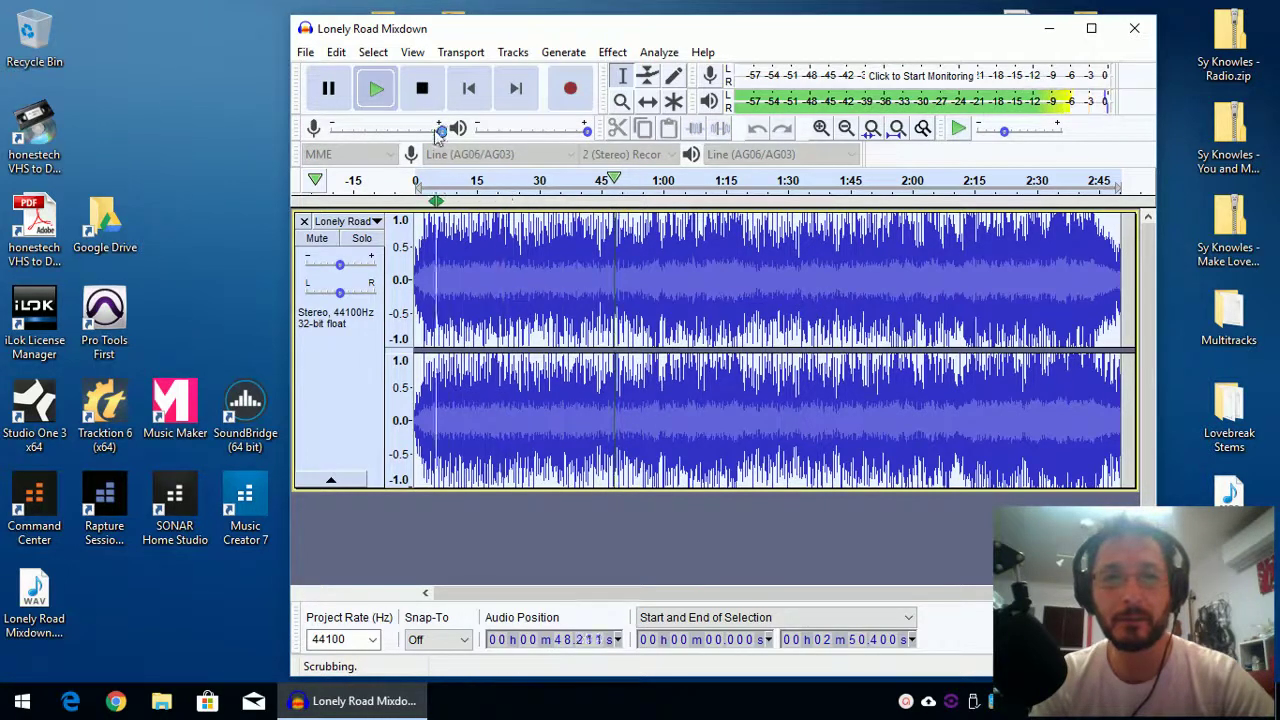
left_click(608, 180)
left_click(608, 180)
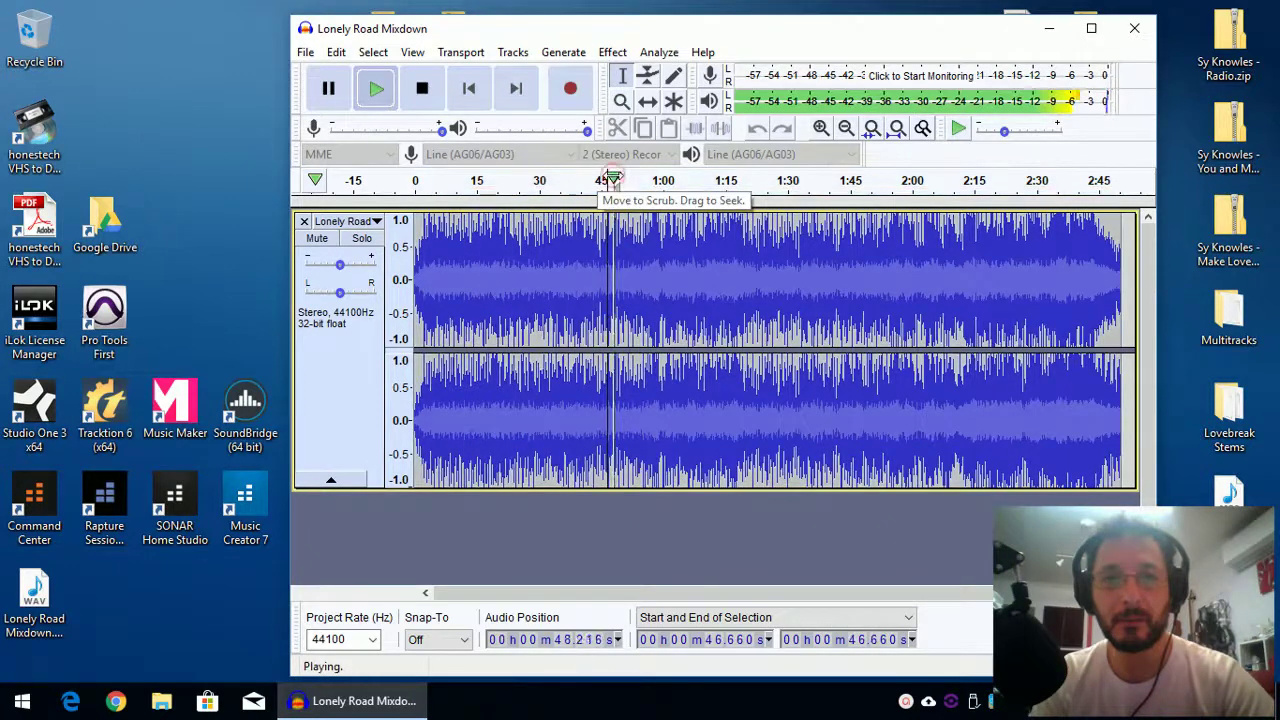
left_click(423, 89)
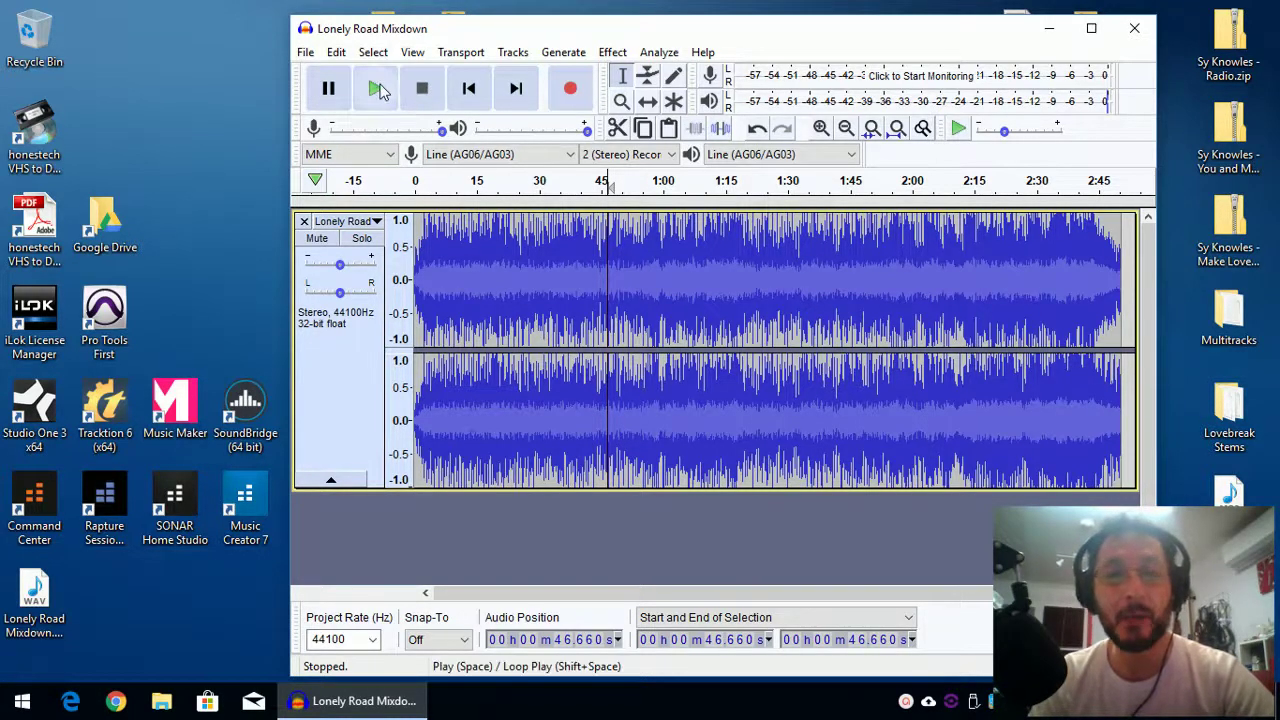
- Export as MP3 to the Desktop as Lonely Road Mixdown.mp3 at constant 320 kbps
left_click(306, 53)
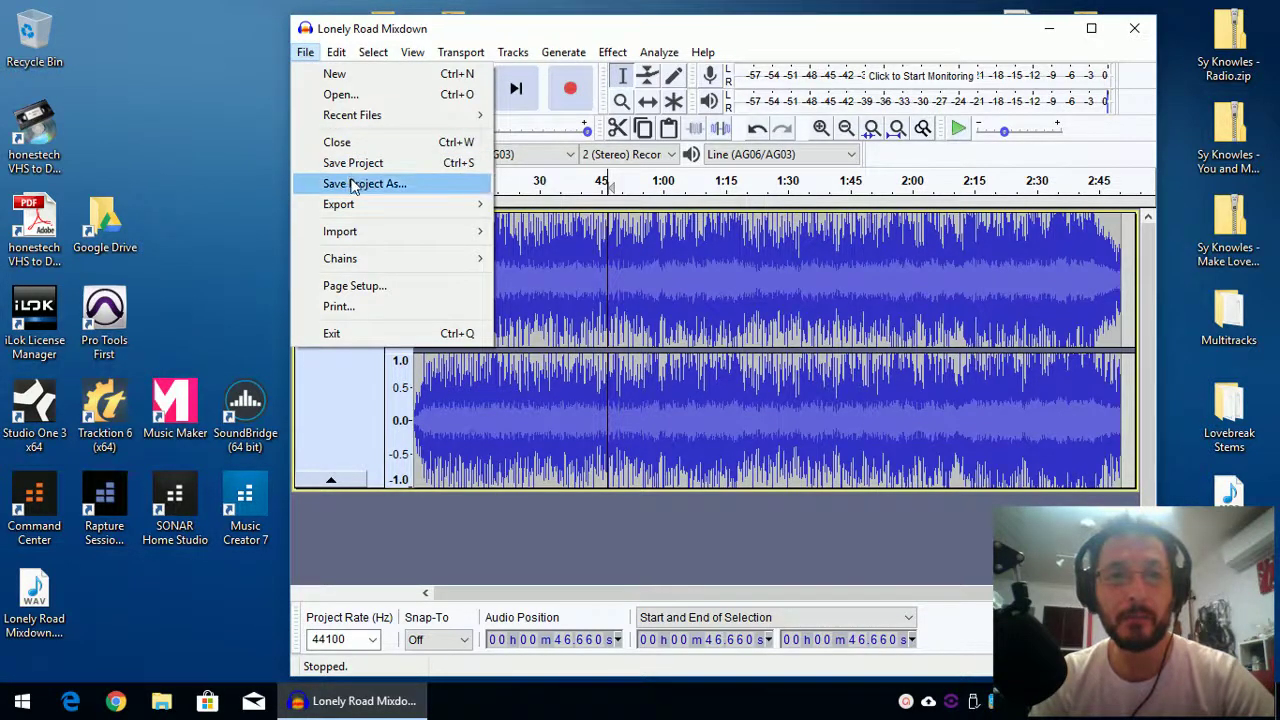
mouse_move(357, 205)
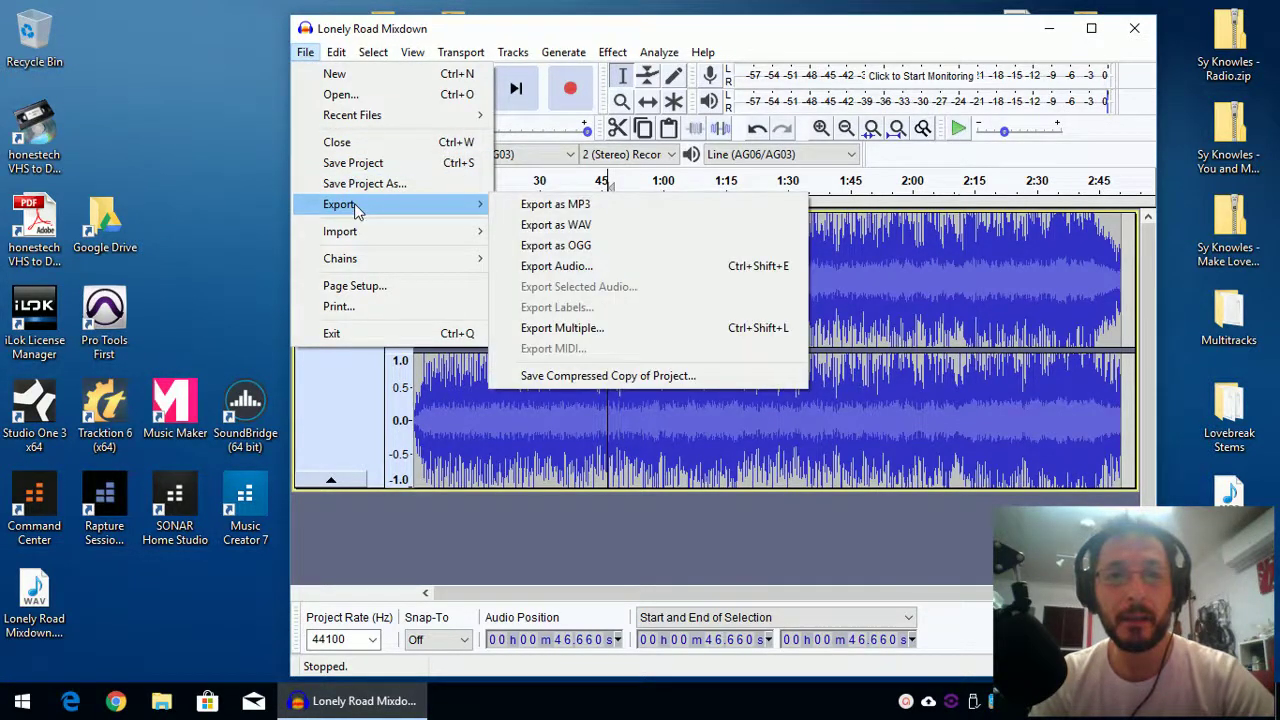
left_click(583, 206)
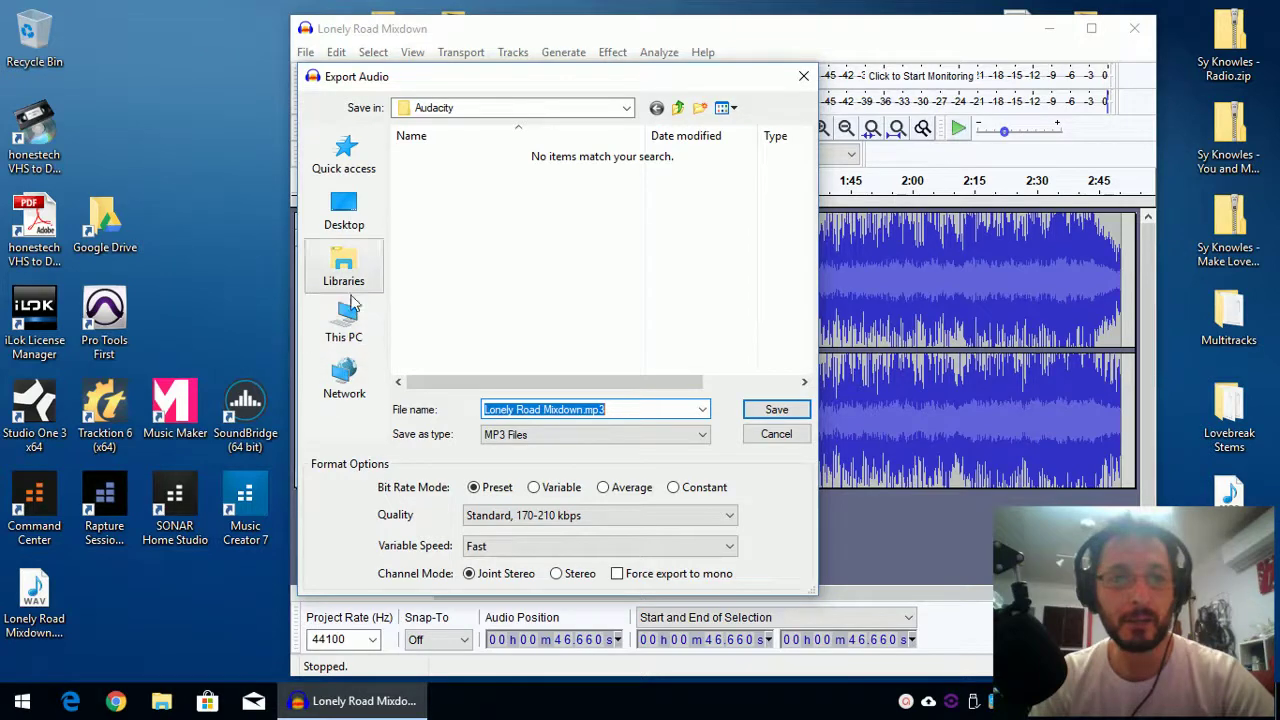
left_click(344, 212)
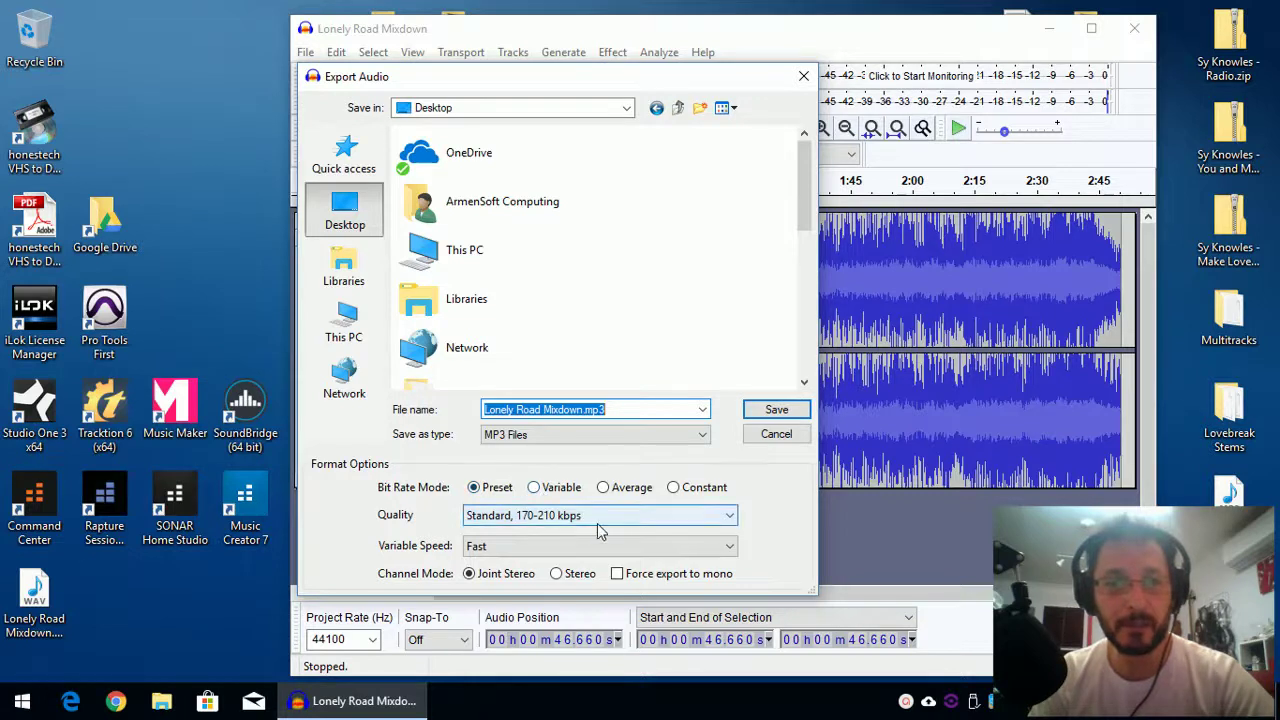
left_click(673, 487)
left_click(636, 516)
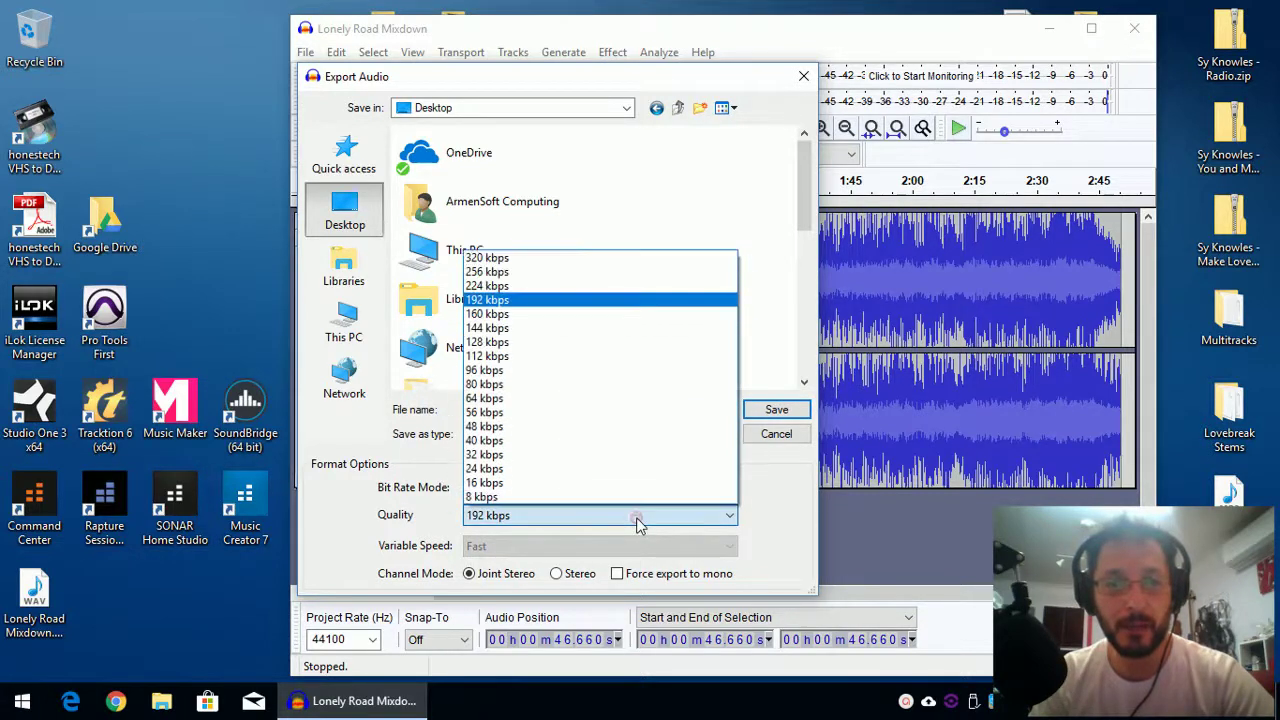
left_click(520, 258)
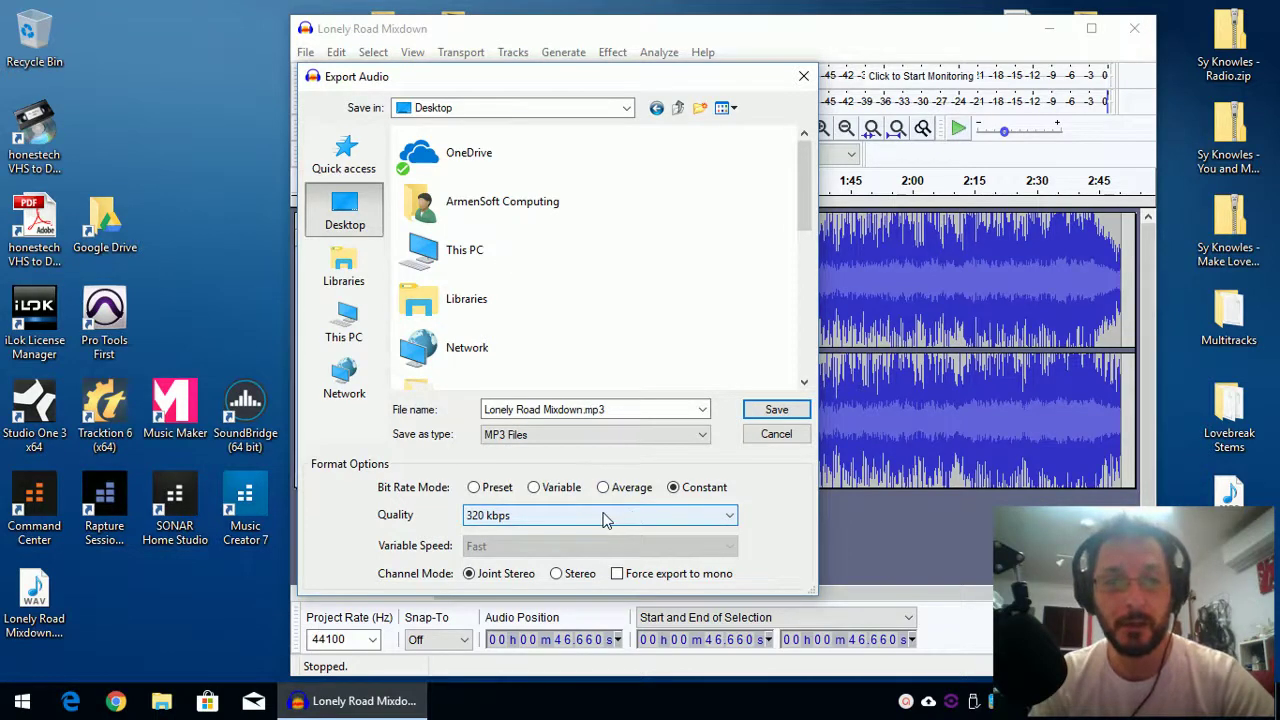
- Save the 320 kbps MP3 export, which brings up the prompt to locate lame_enc.dll
left_click(765, 416)
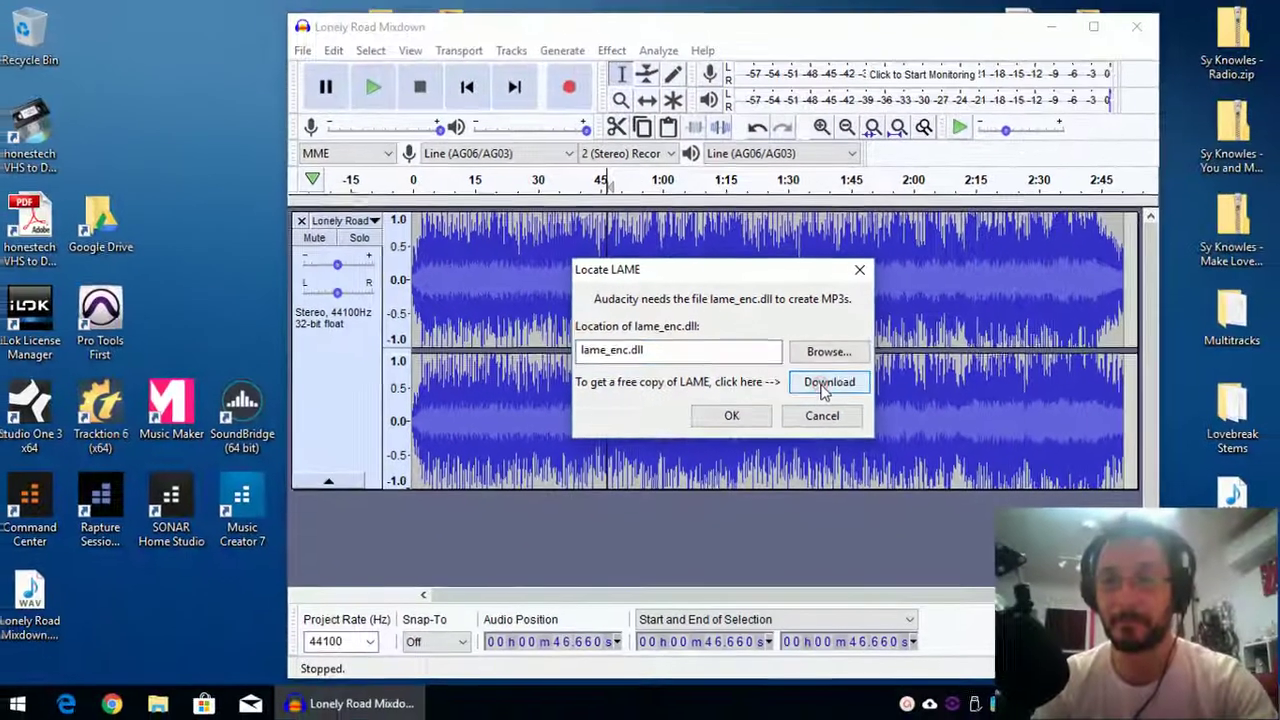
- From Locate LAME's Download link, follow the Windows instructions to the external LAME download page
left_click(887, 431)
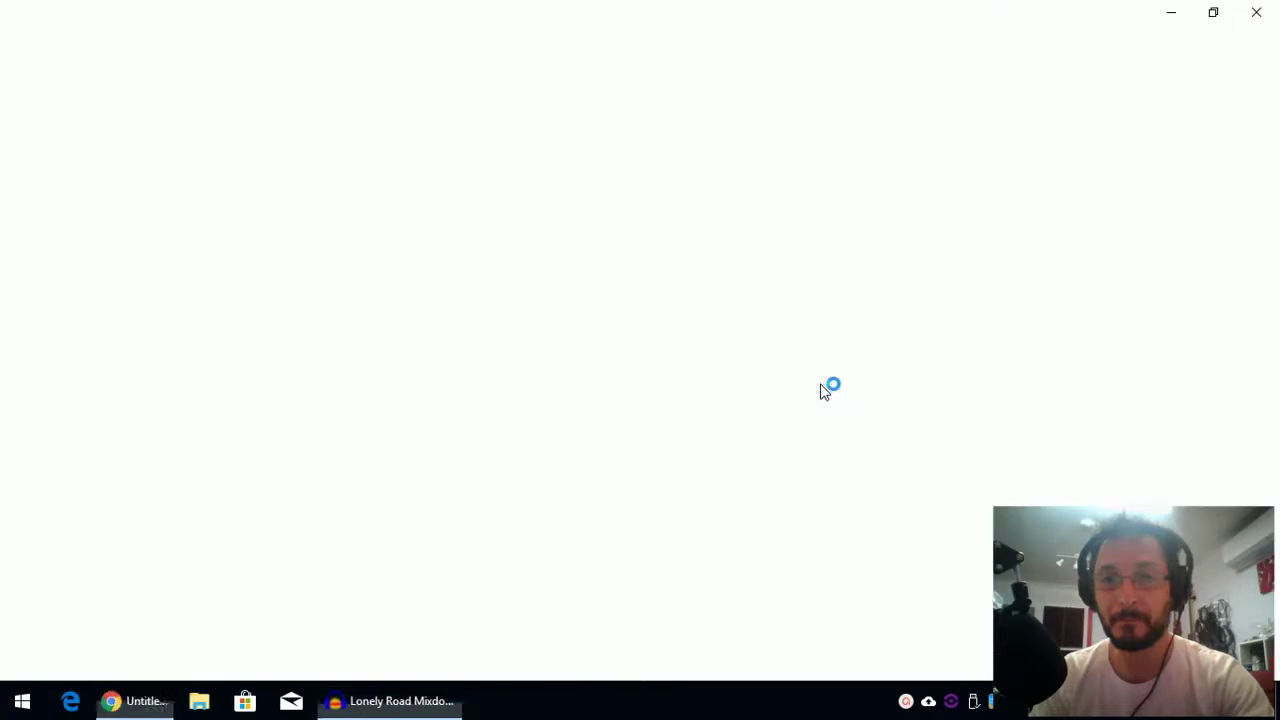
left_click(363, 240)
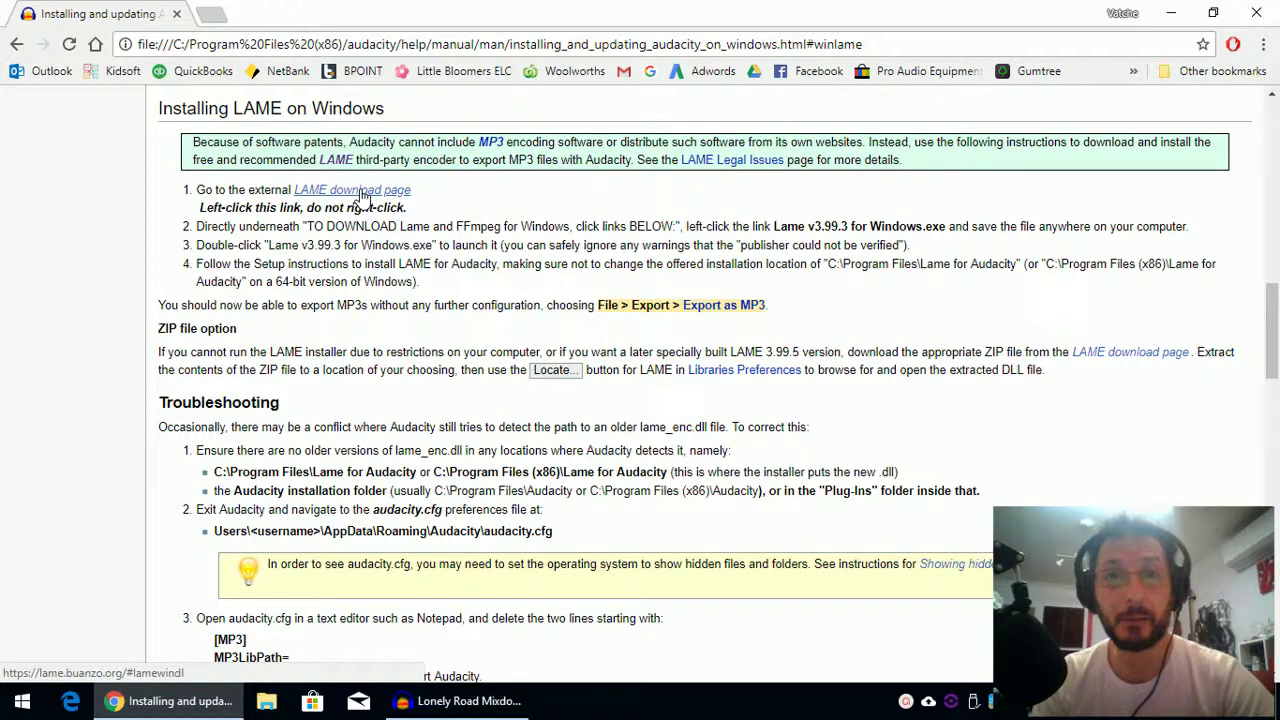
left_click(363, 197)
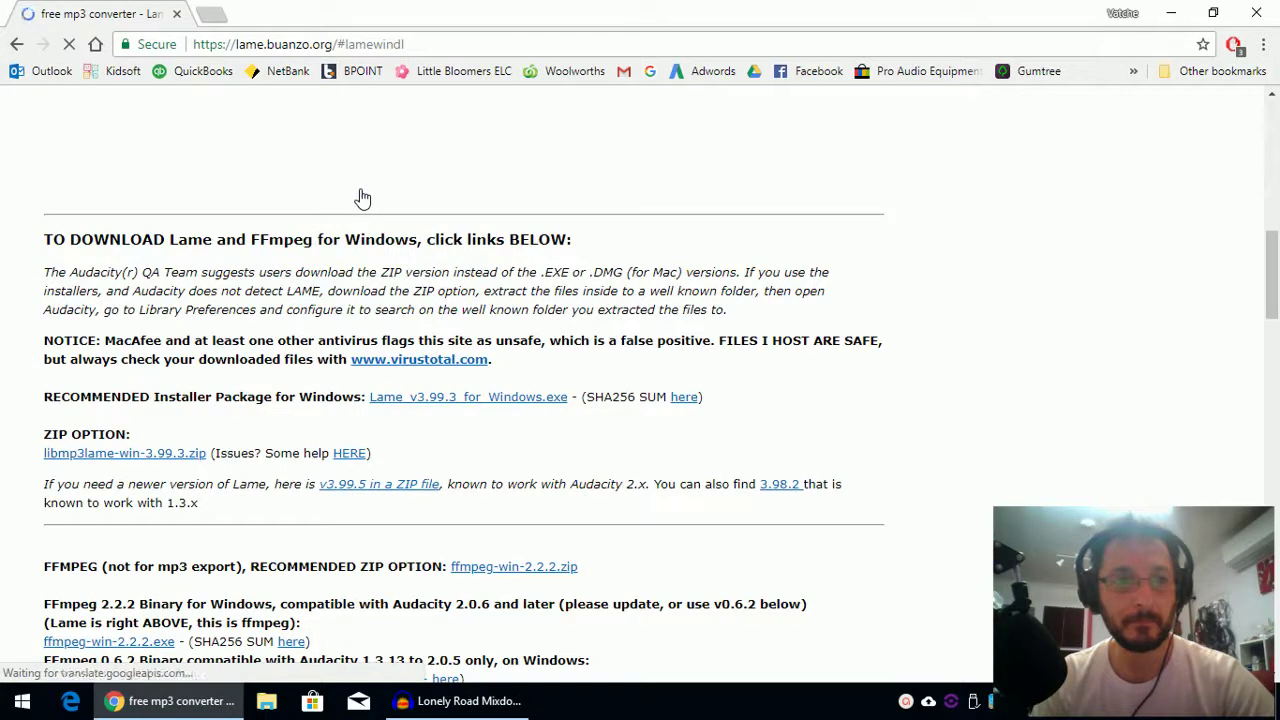
- Download Lame_v3.99.3_for_Windows.exe to the Desktop and launch it from Chrome
left_click(490, 400)
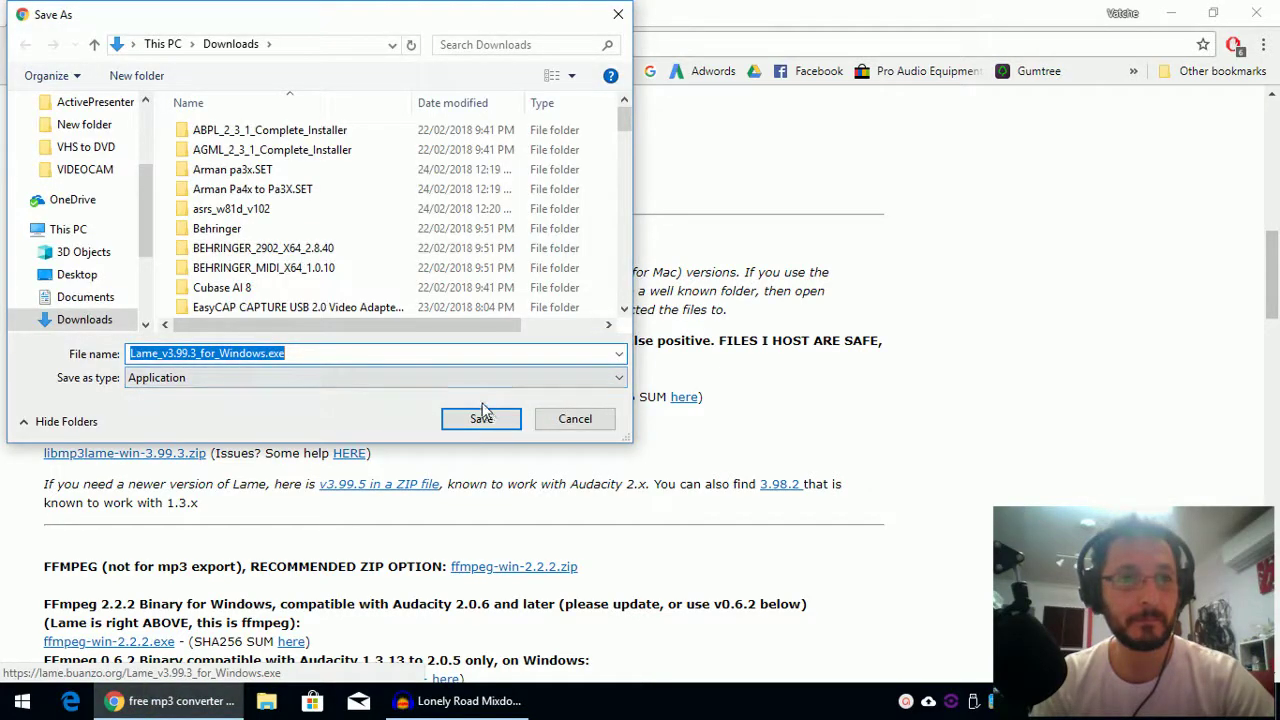
left_click(78, 275)
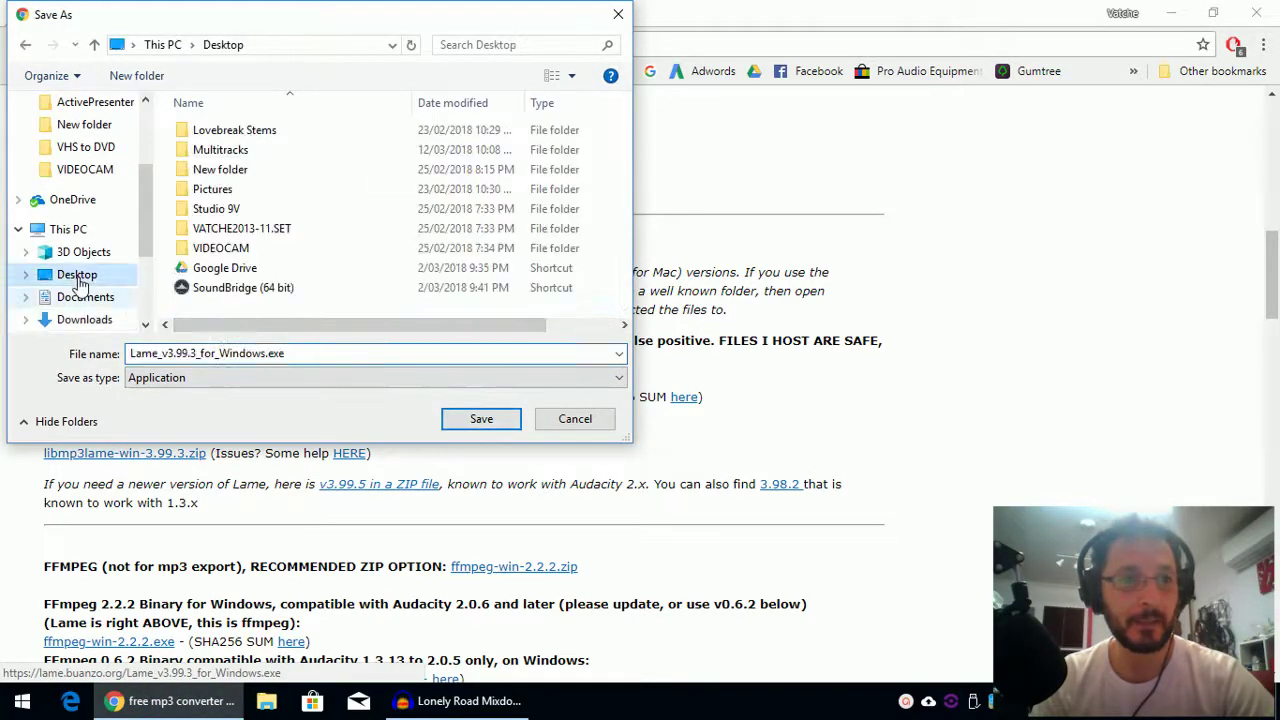
left_click(481, 419)
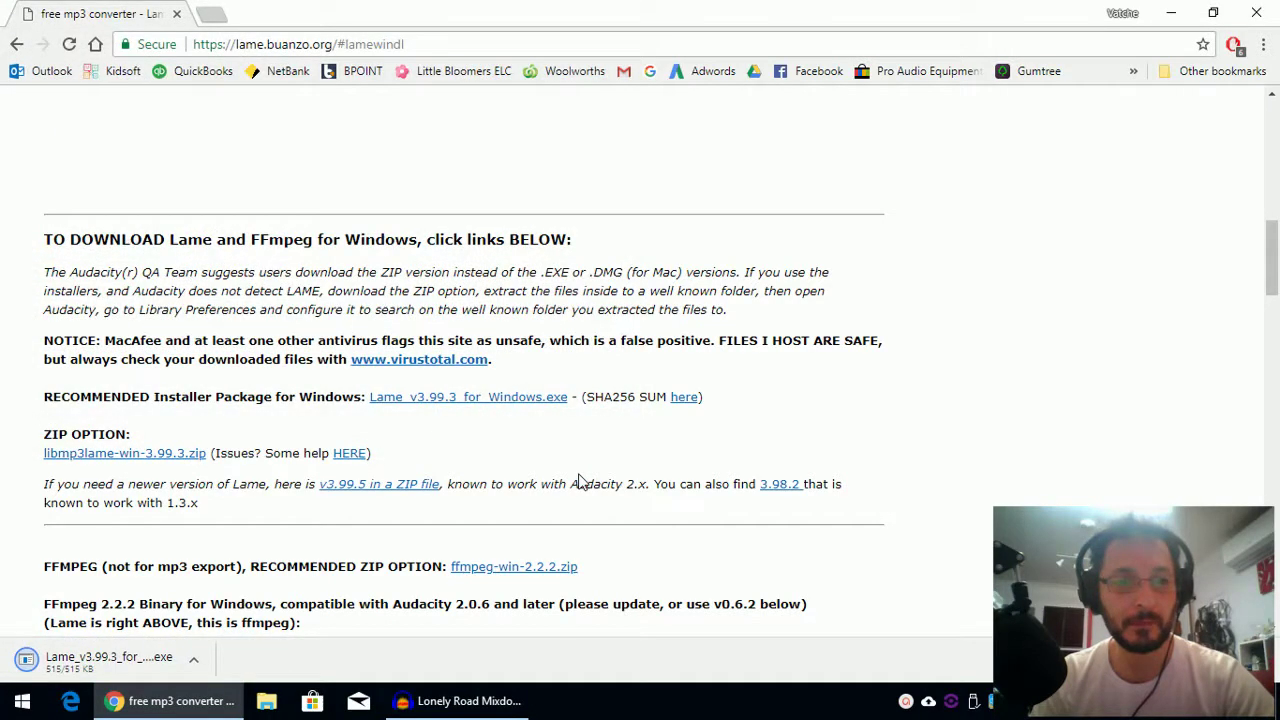
left_click(157, 668)
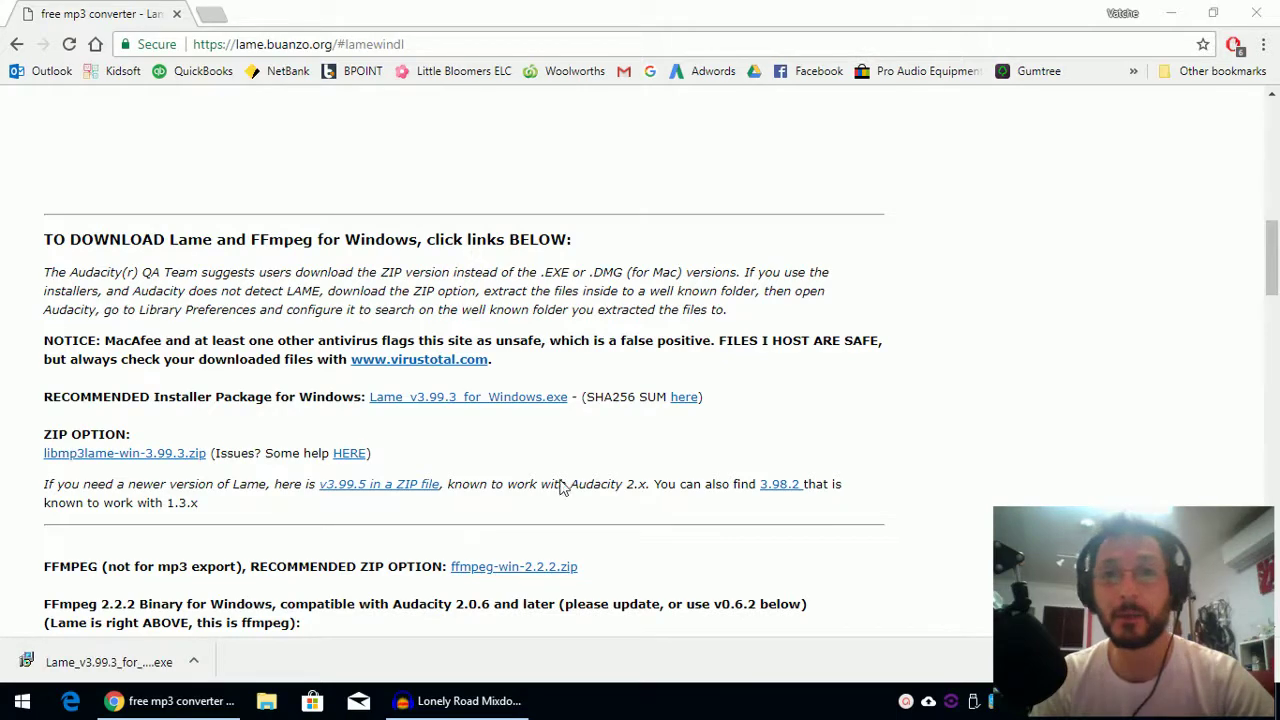
- Run LAME Setup with the default location C:\Program Files (x86)\Lame For Audacity, then finish
left_click(745, 502)
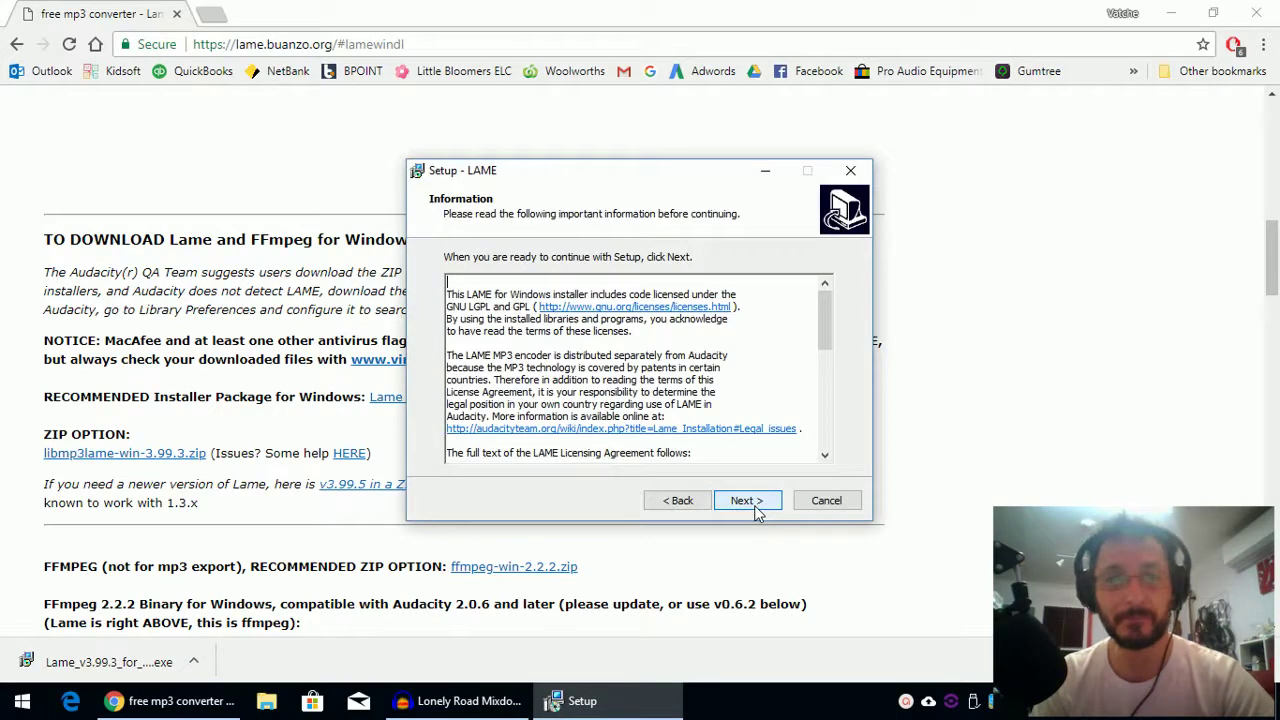
left_click(745, 501)
left_click(745, 501)
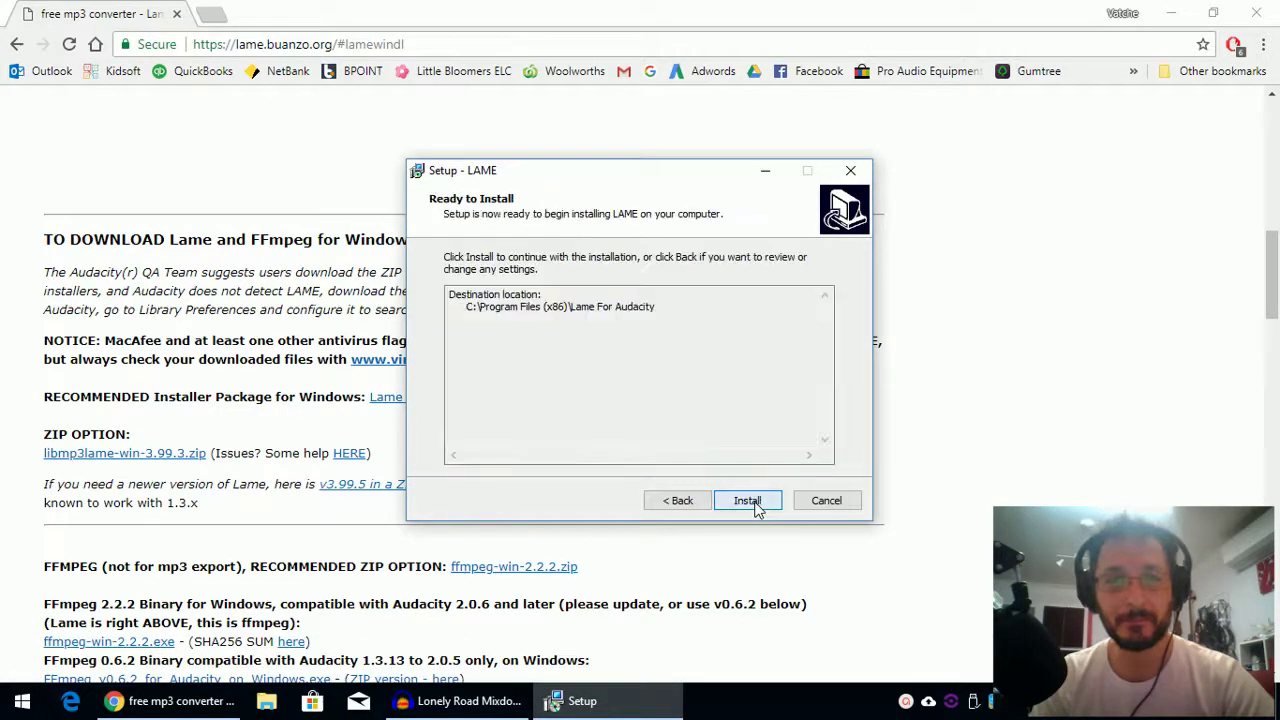
left_click(748, 501)
left_click(750, 501)
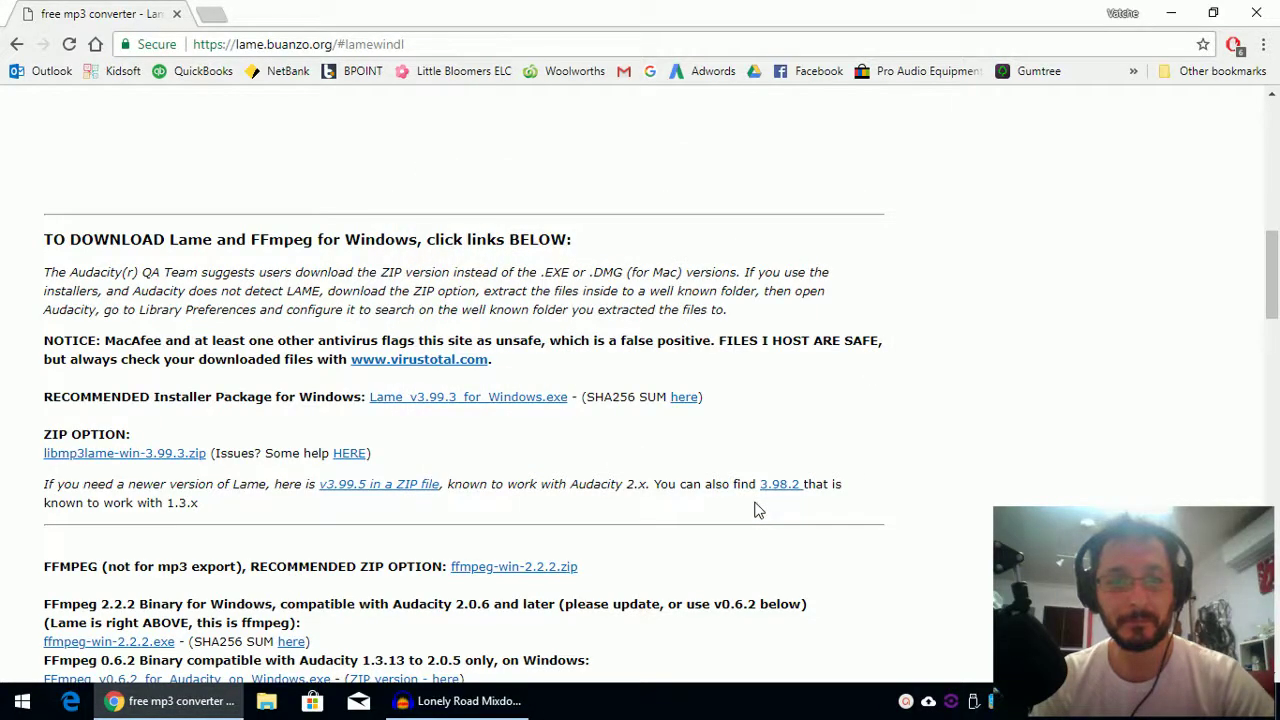
- Return to Audacity, dismiss the LAME prompts, and save 'Lonely Road Mixdown.mp3' at constant 320 kbps with empty tags
left_click(1174, 14)
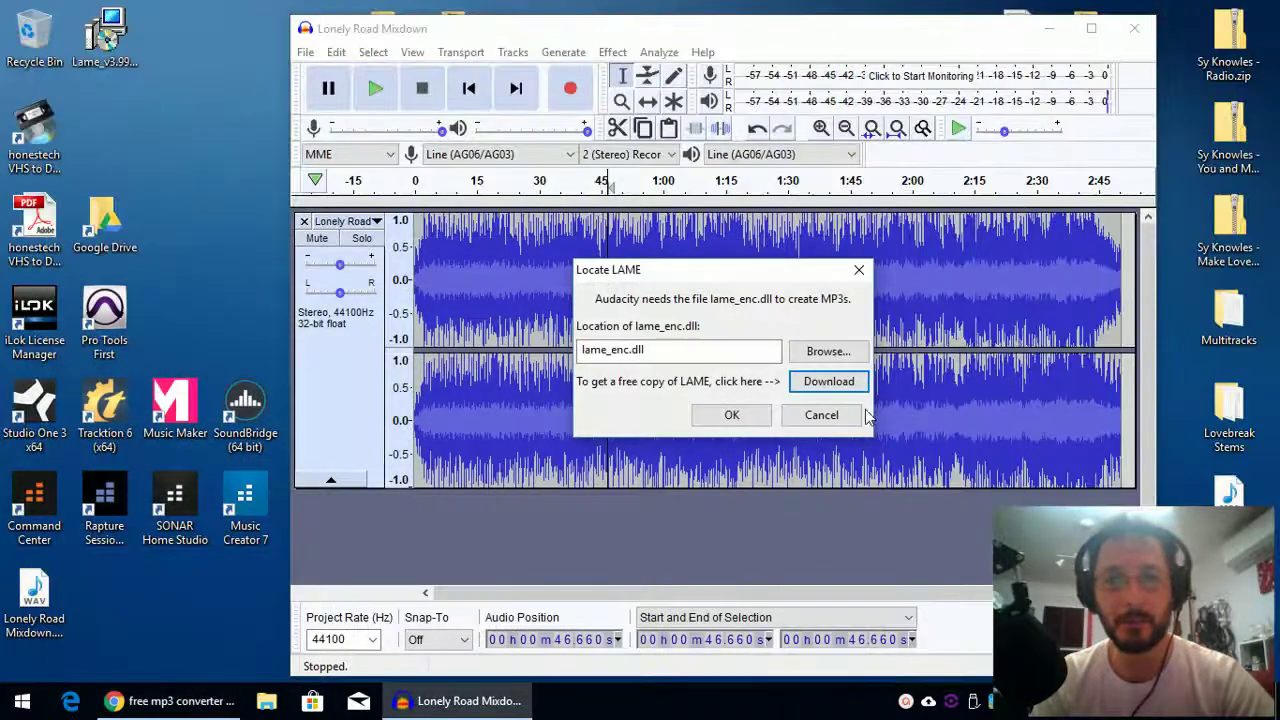
left_click(820, 418)
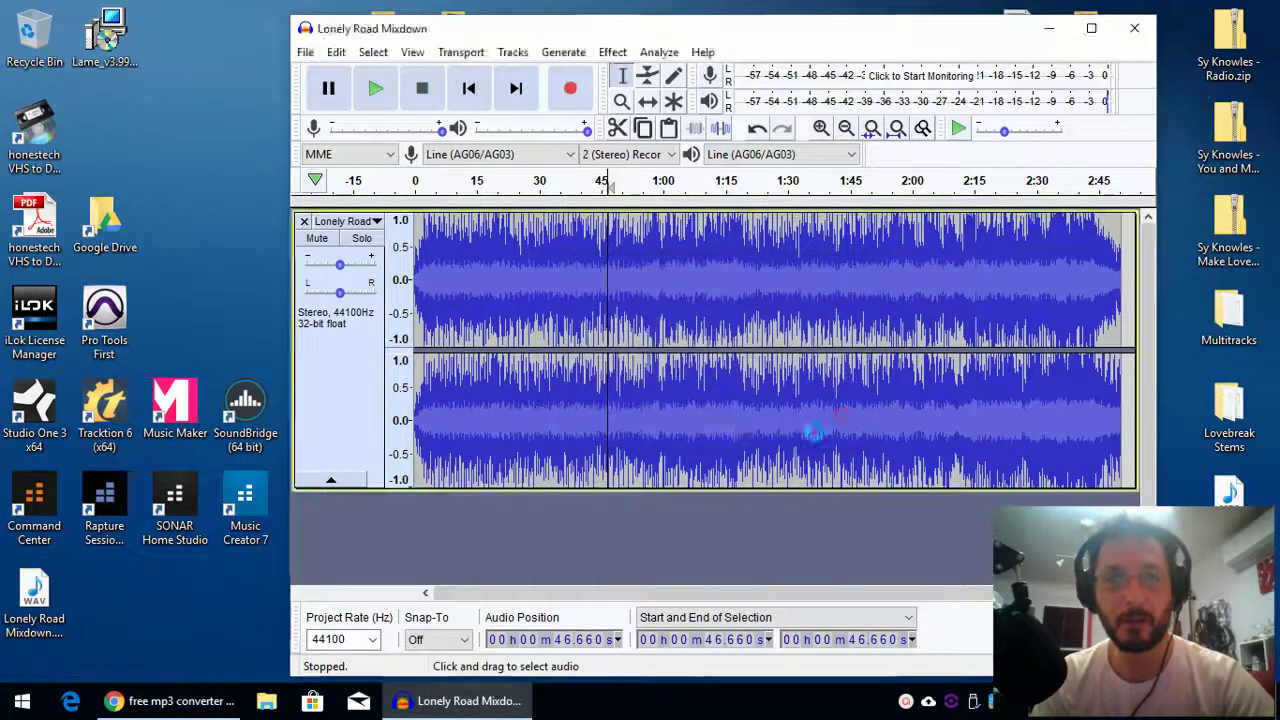
left_click(838, 360)
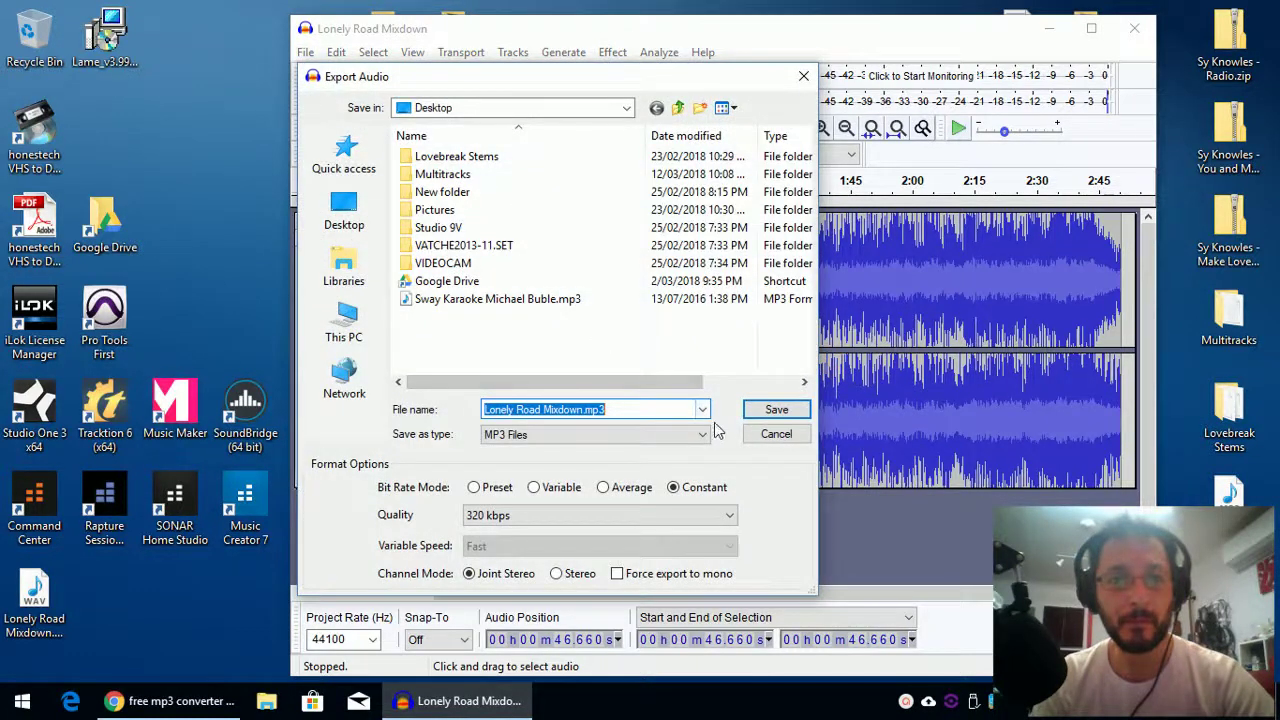
left_click(776, 411)
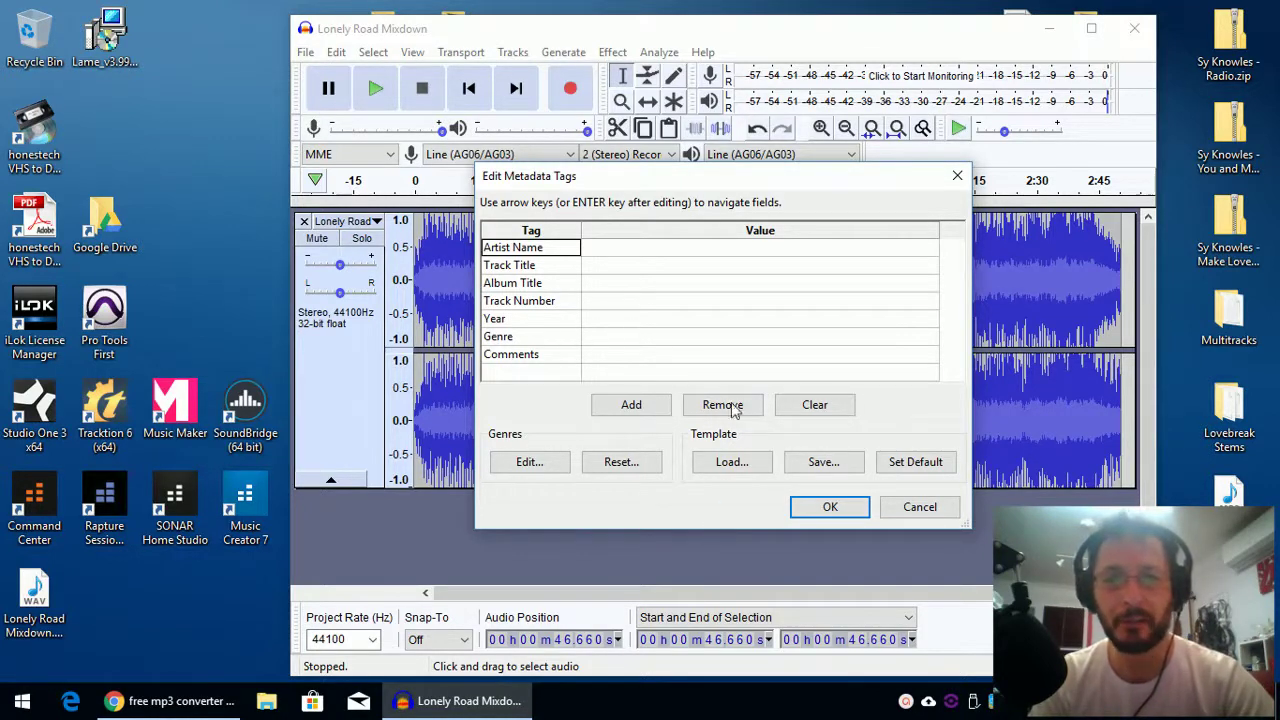
left_click(830, 508)
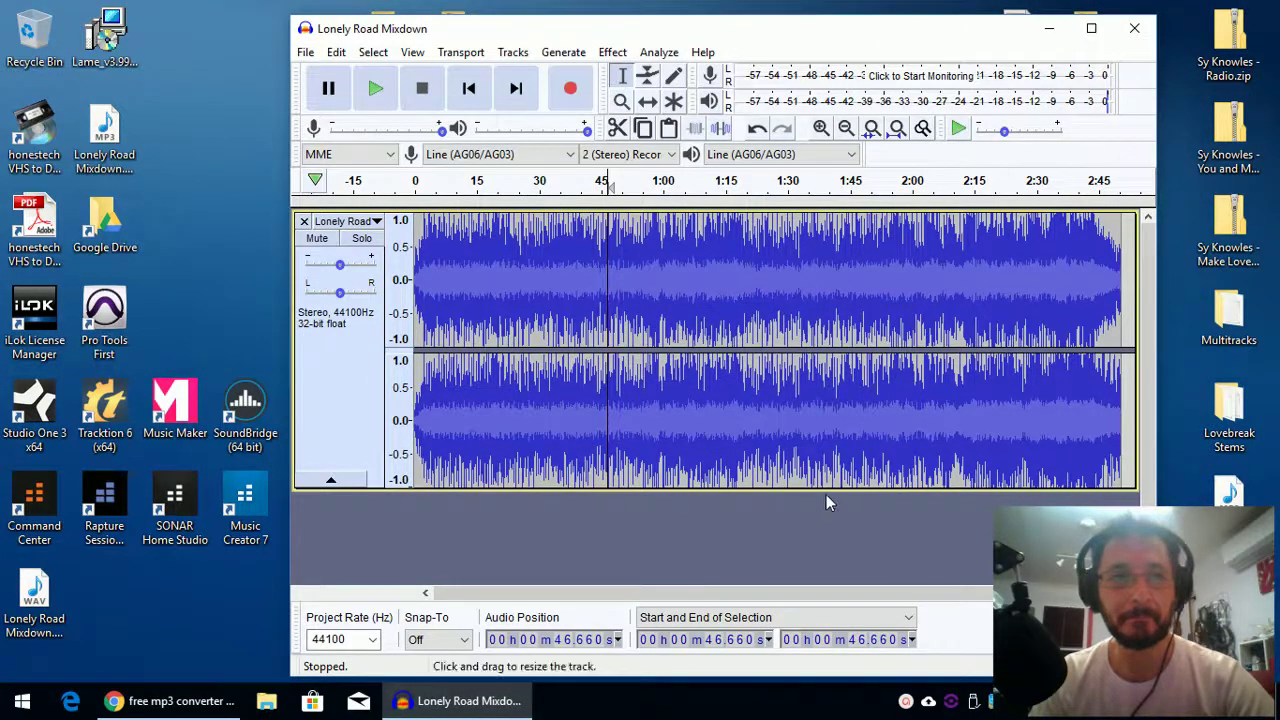
- Move the Lonely Road Mixdown.mp3 icon, play it in Windows Media Player, and pause after a few seconds
left_click(100, 138)
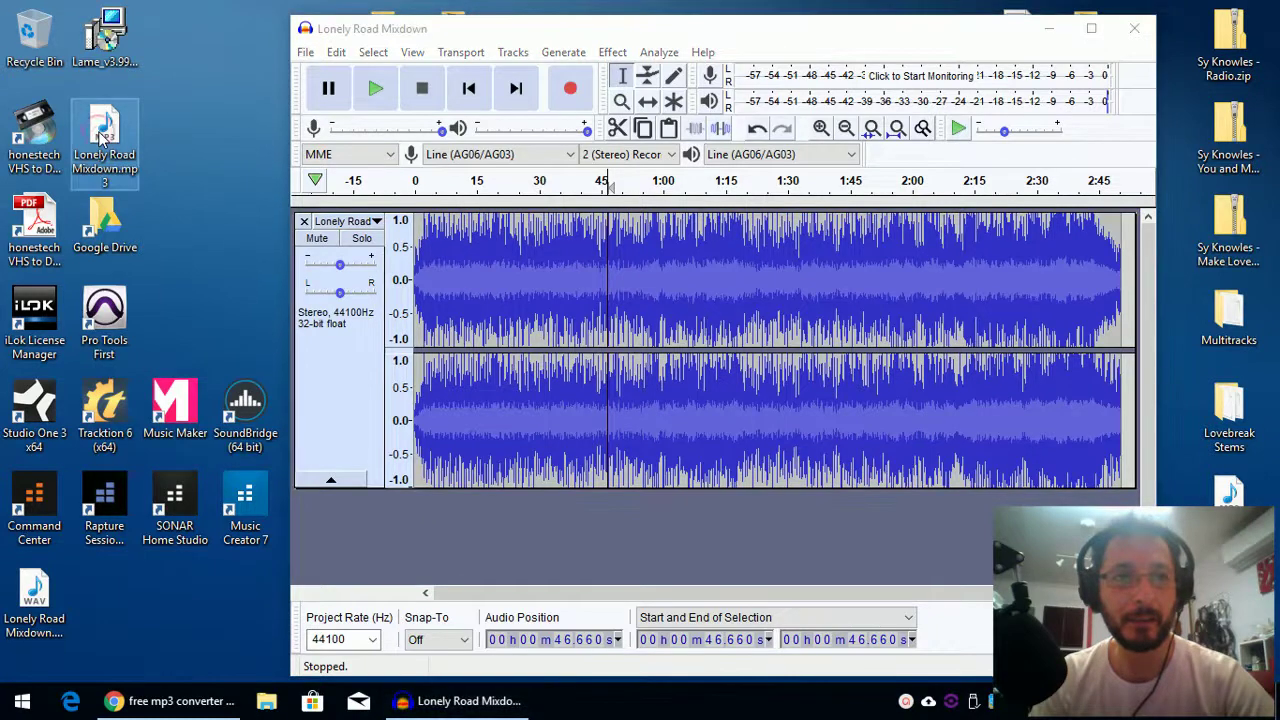
left_click_drag(100, 138, 174, 140)
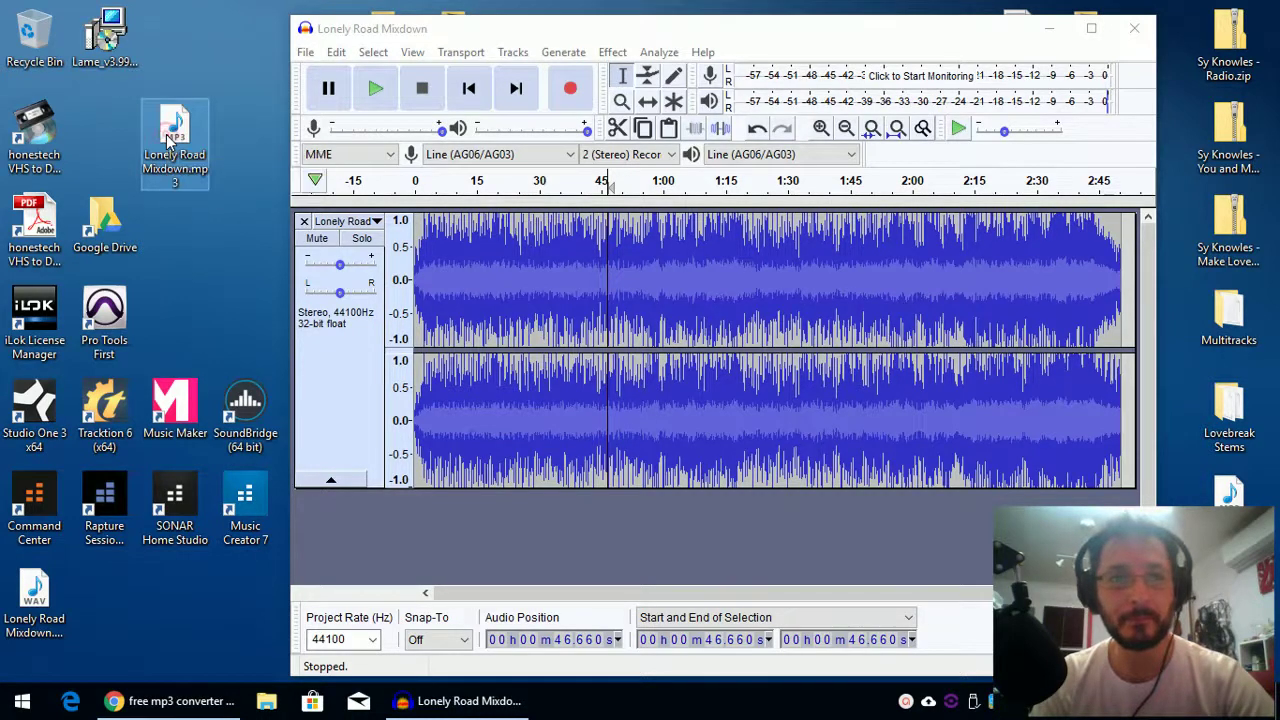
double_click(172, 138)
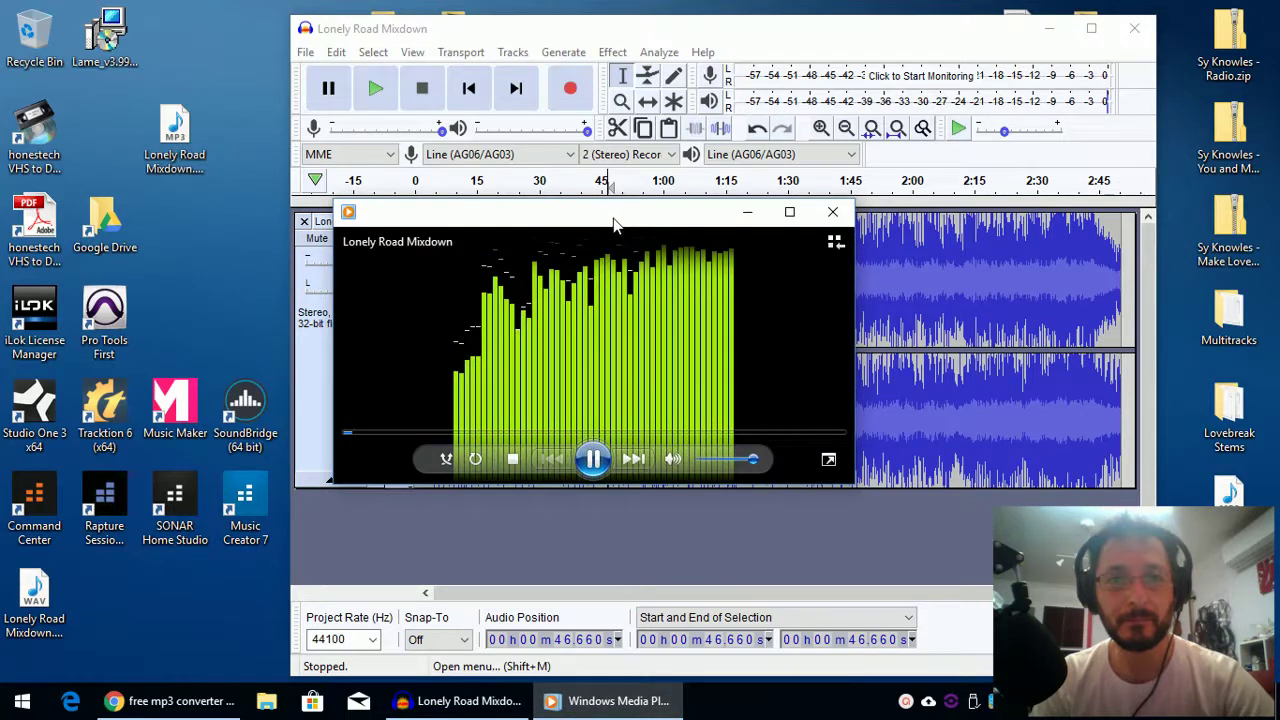
left_click_drag(614, 225, 674, 210)
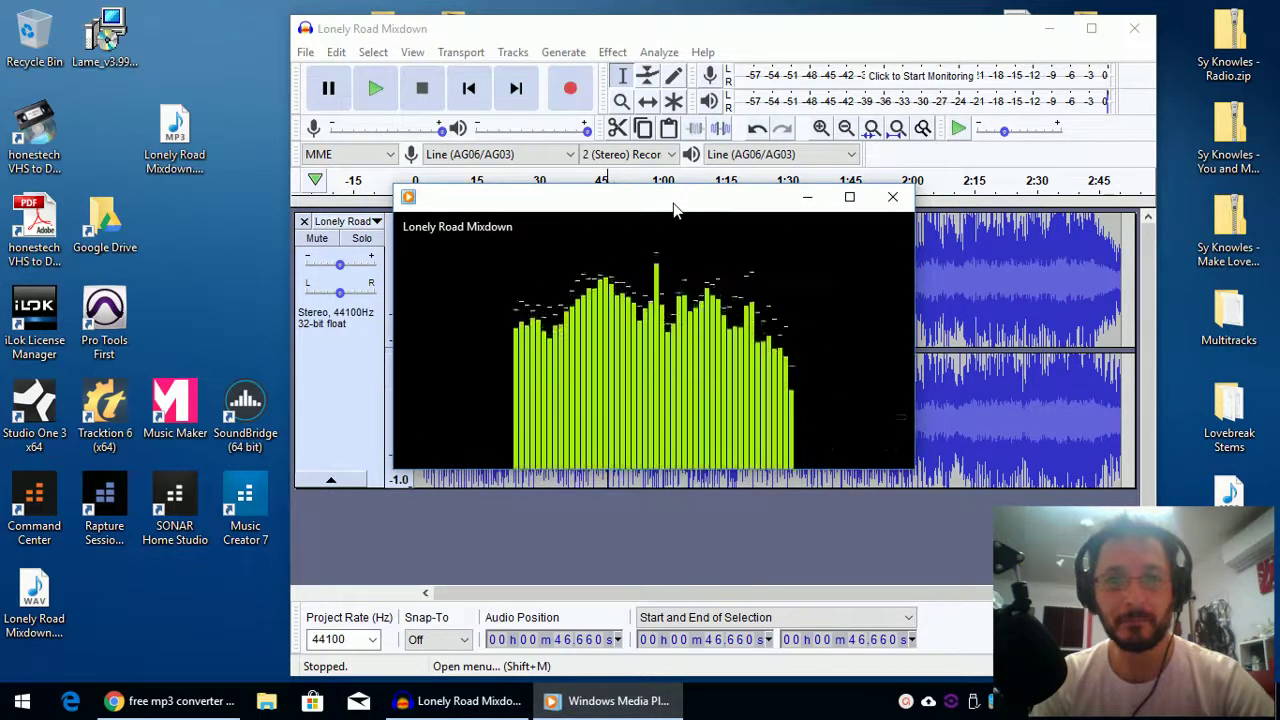
mouse_move(705, 210)
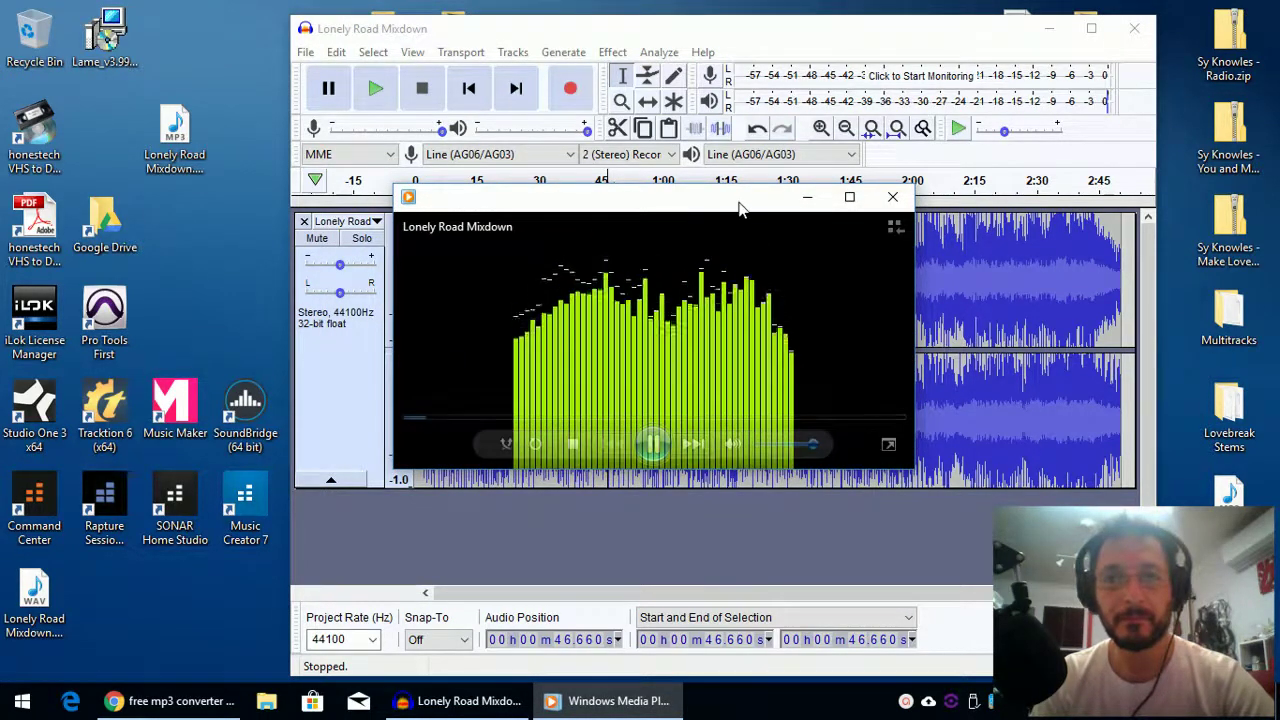
left_click(653, 445)
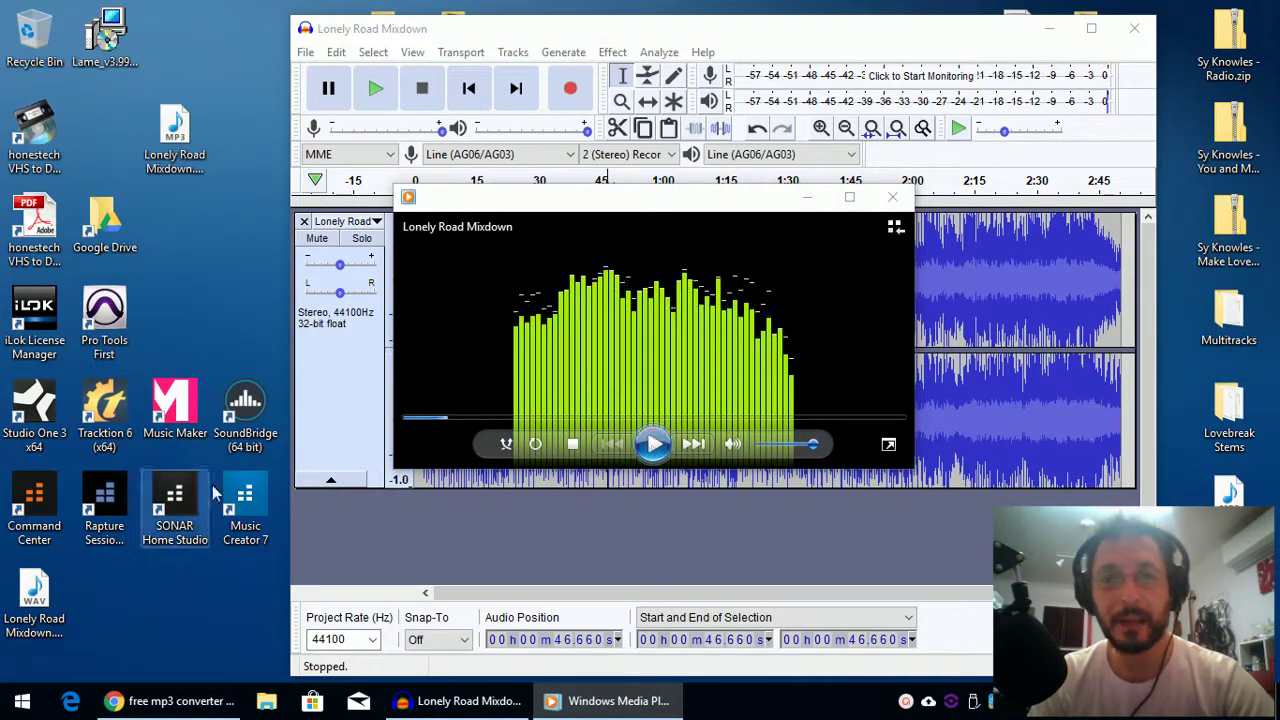
- Play the original WAV mixdown briefly, pause it, and select the MP3 file
double_click(34, 598)
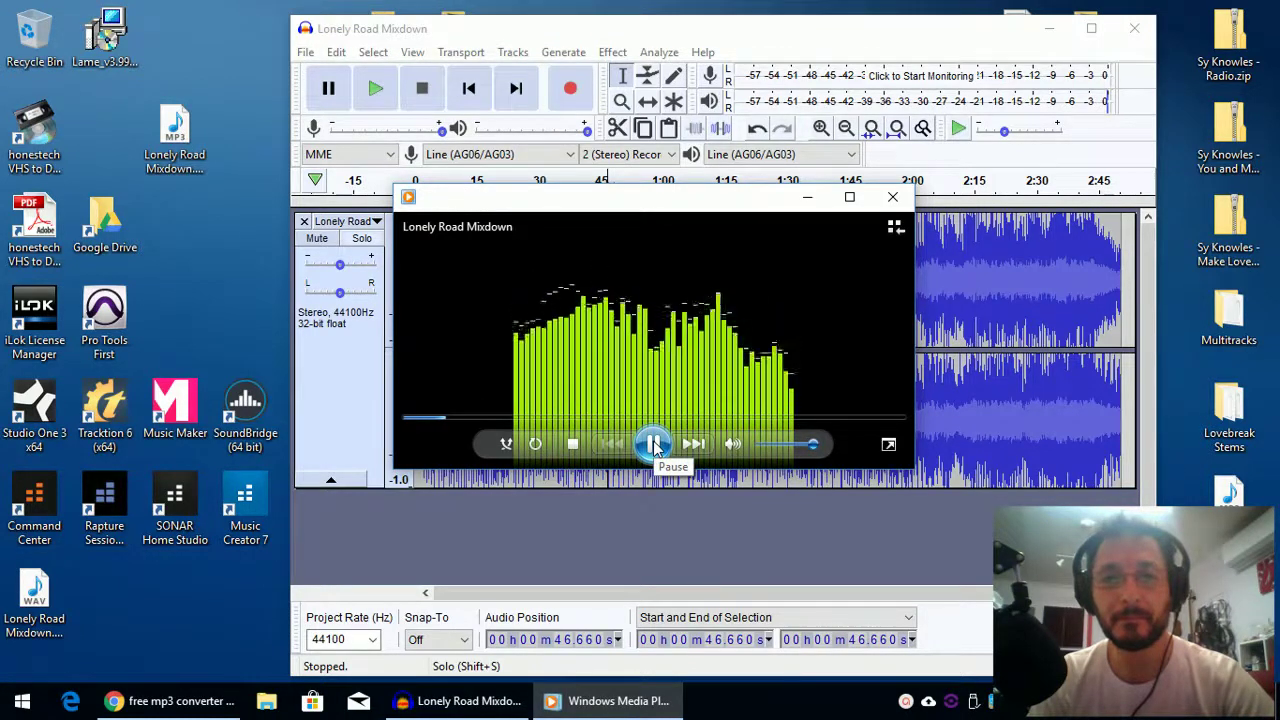
left_click(655, 445)
left_click(175, 141)
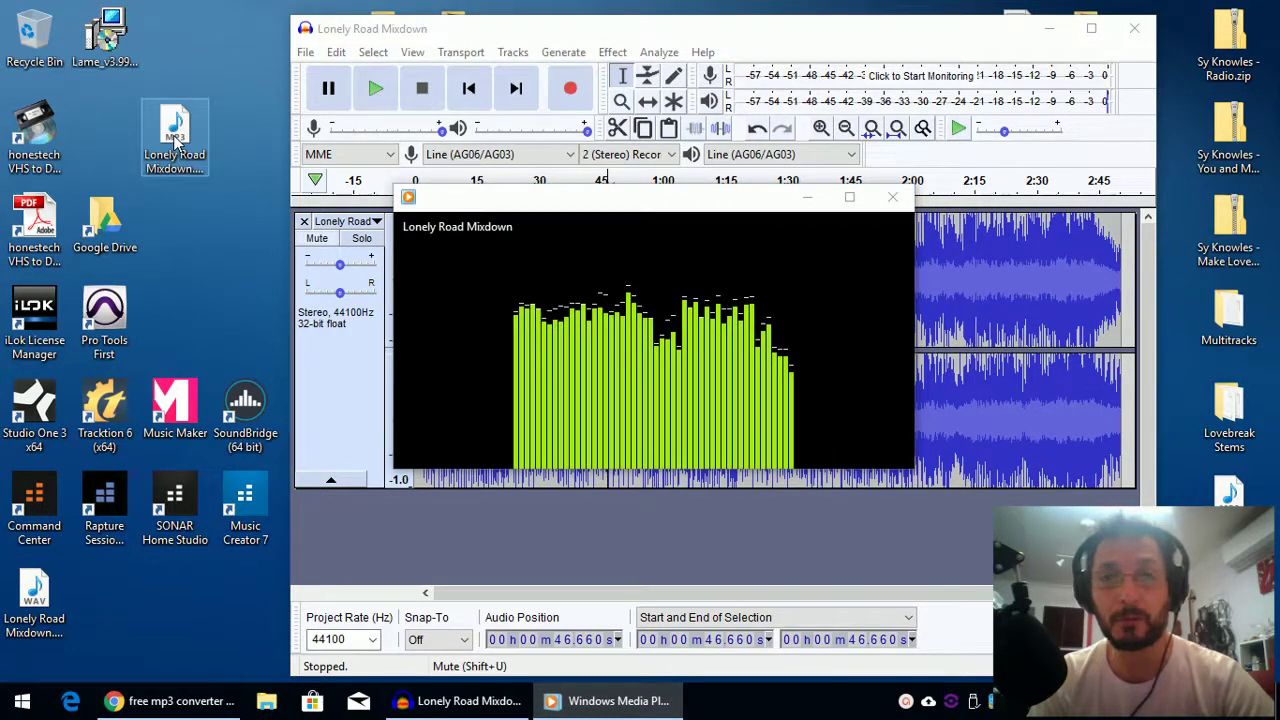
- Play the MP3 mixdown, skipping ahead through the song to near the end, then pause
double_click(175, 141)
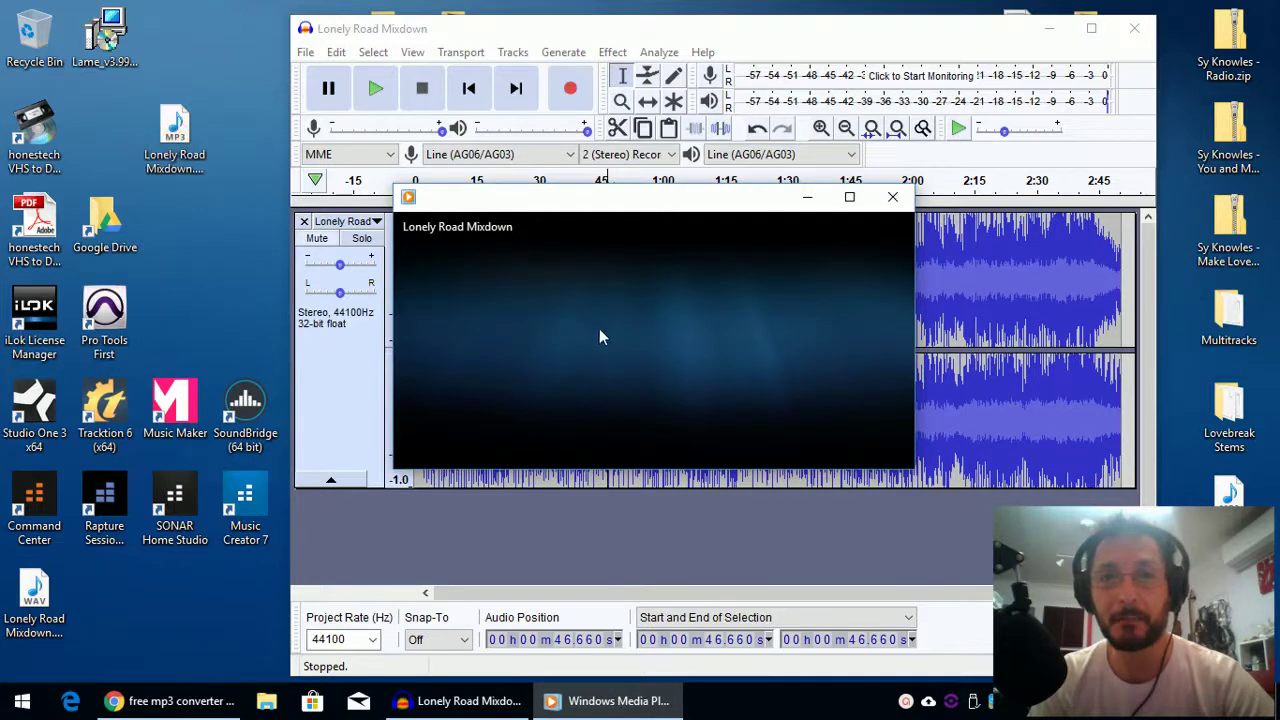
mouse_move(651, 325)
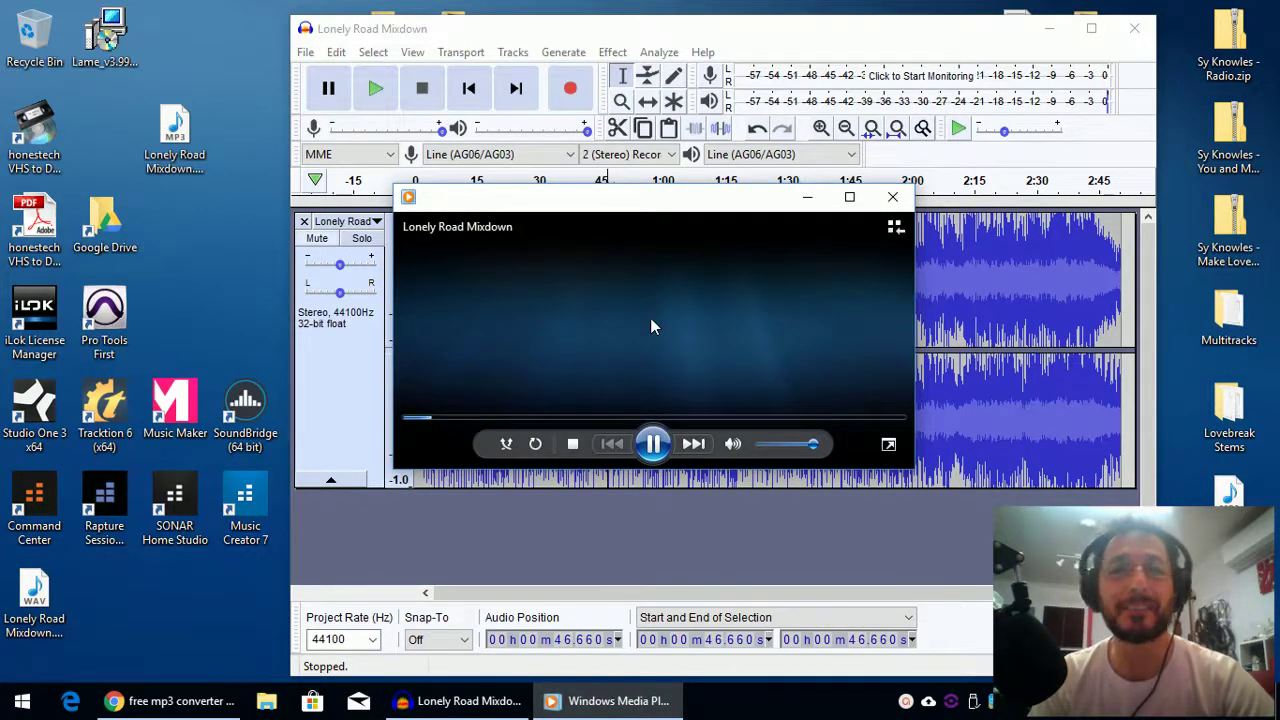
left_click(540, 418)
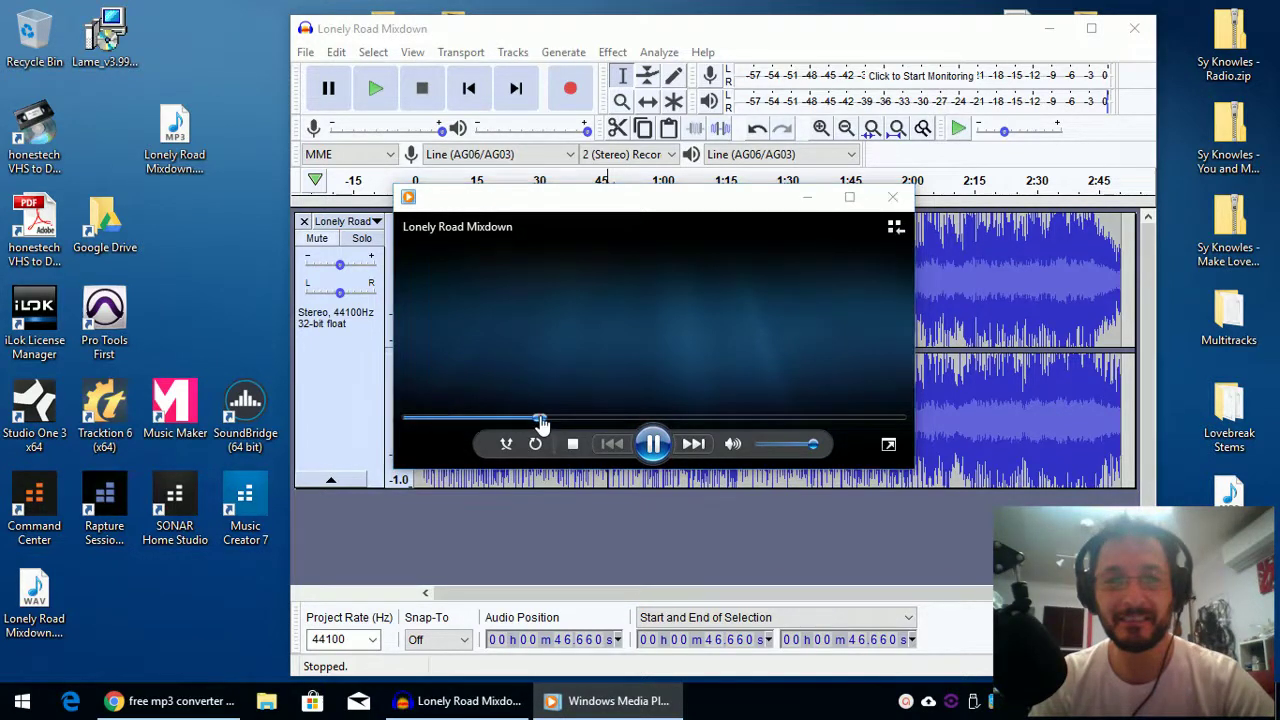
left_click(599, 420)
left_click_drag(641, 420, 684, 421)
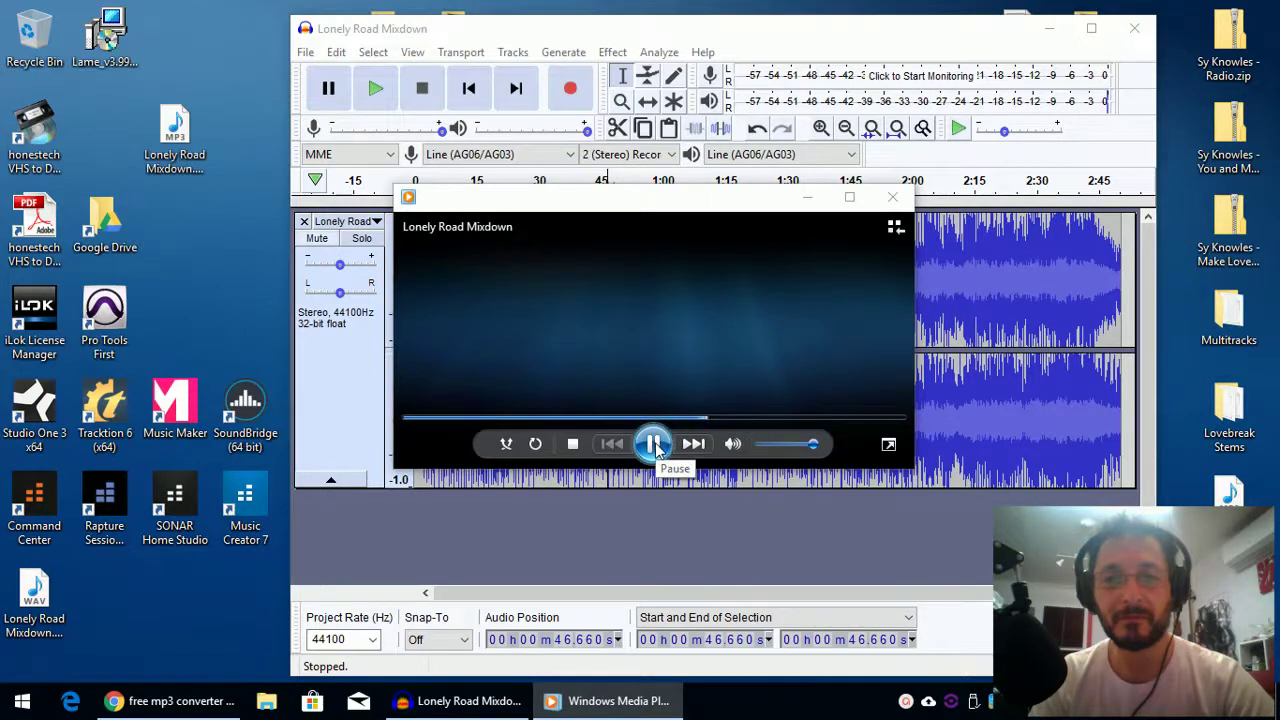
left_click(858, 419)
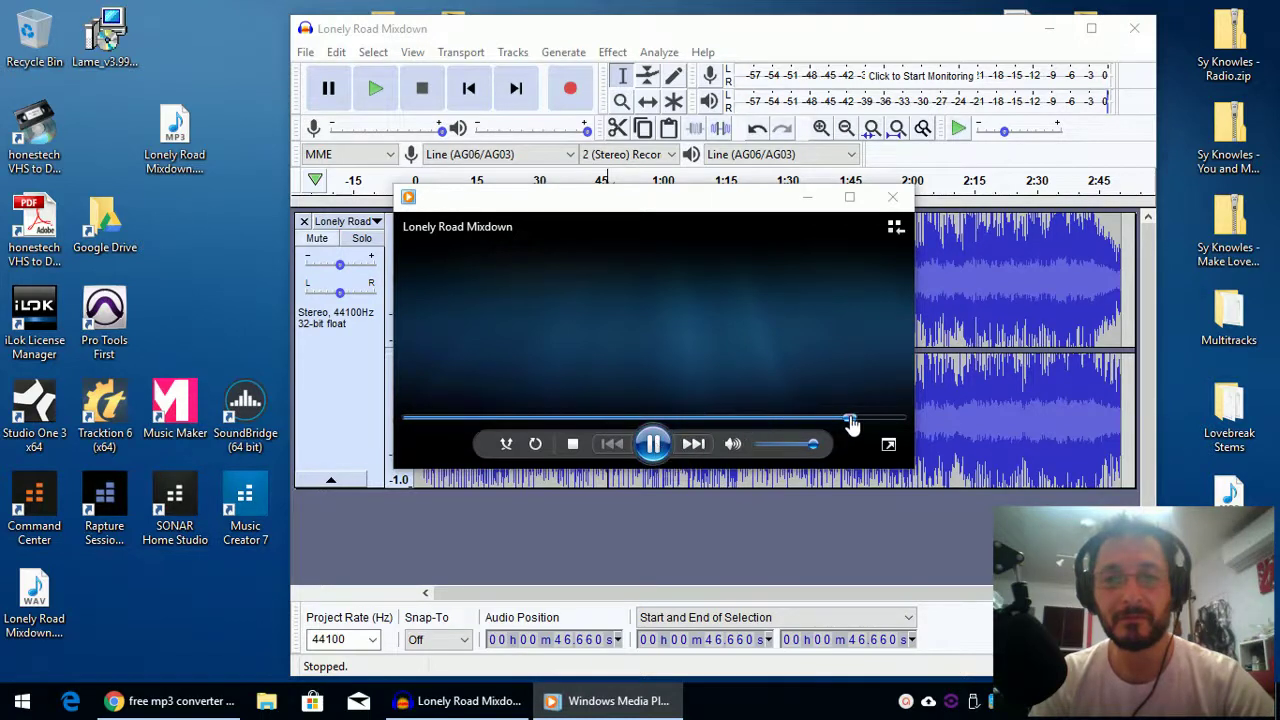
left_click(652, 444)
left_click(892, 196)
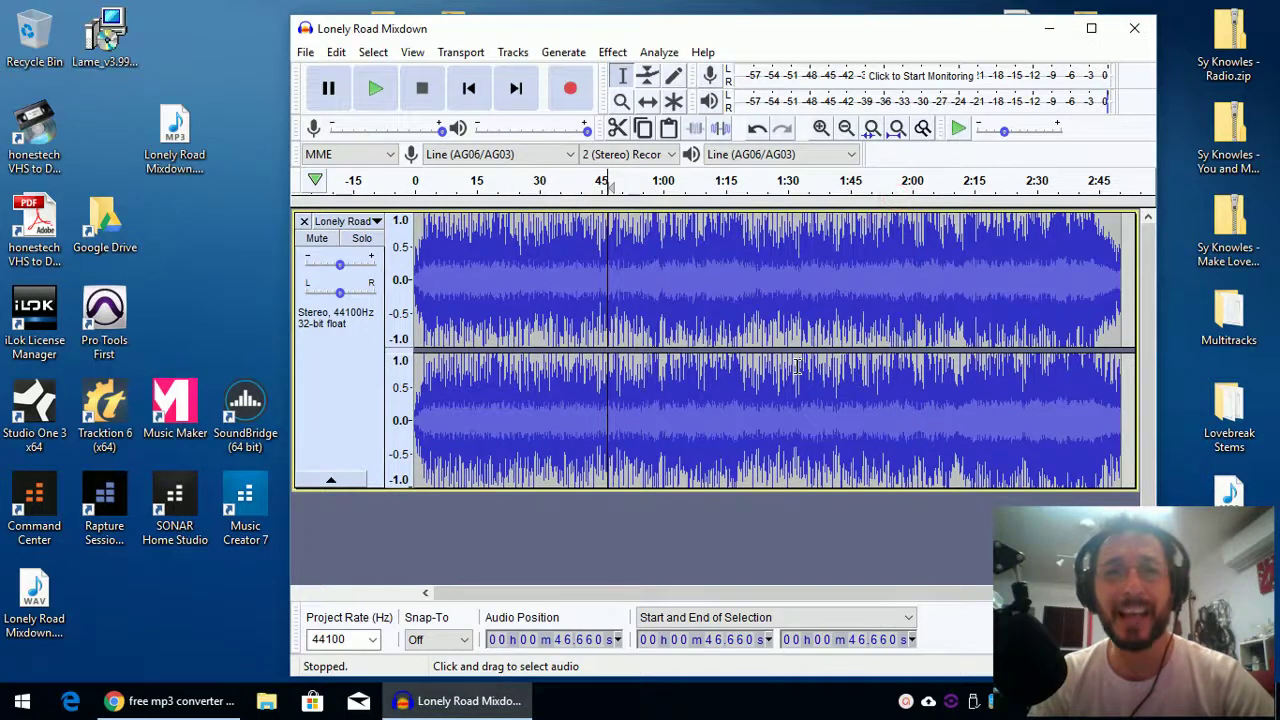